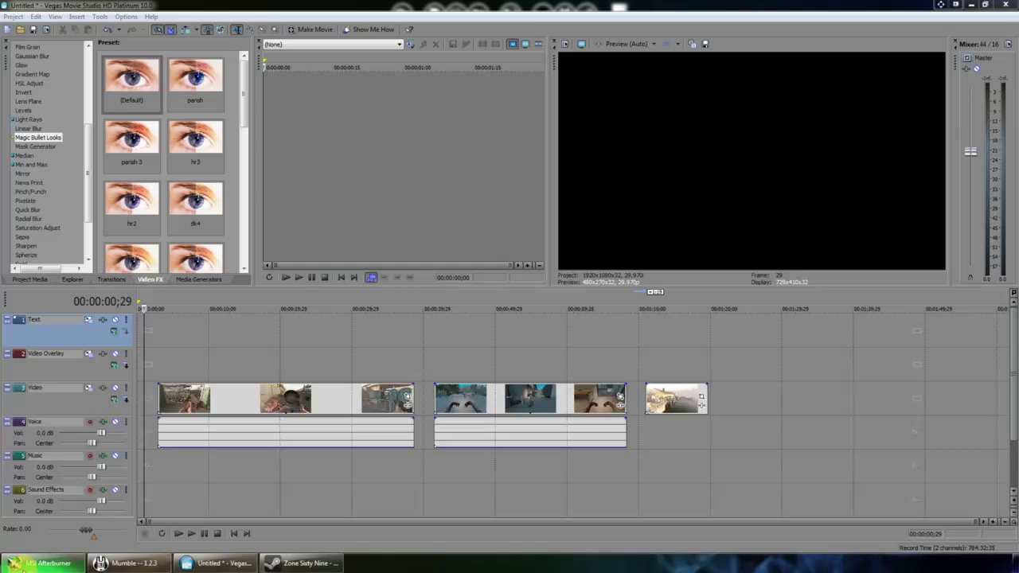
Step: Browse the Color Corrector and Magic Bullet Looks presets in the Video FX list
mouse_move(20, 563)
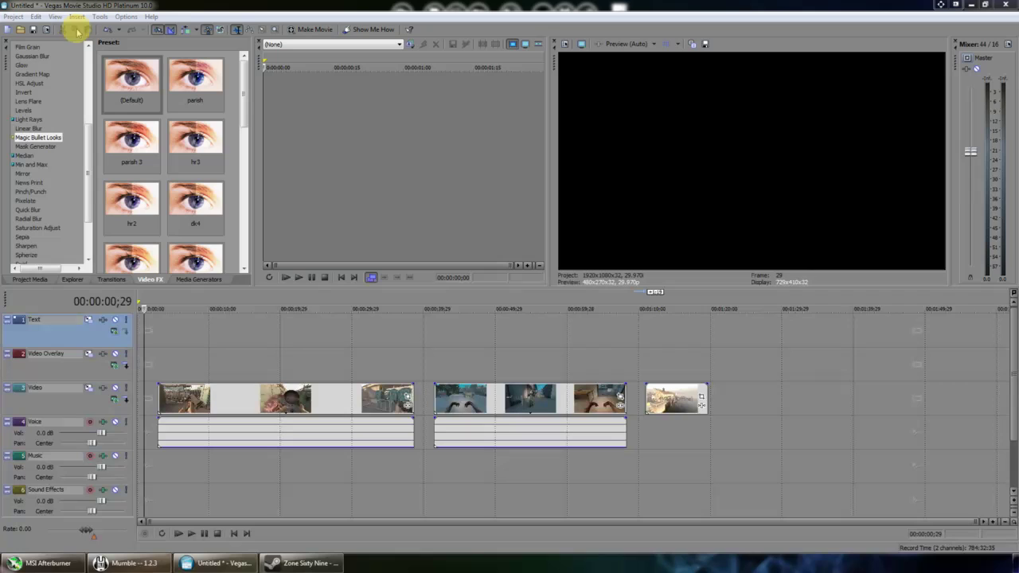
drag(88, 149, 74, 88)
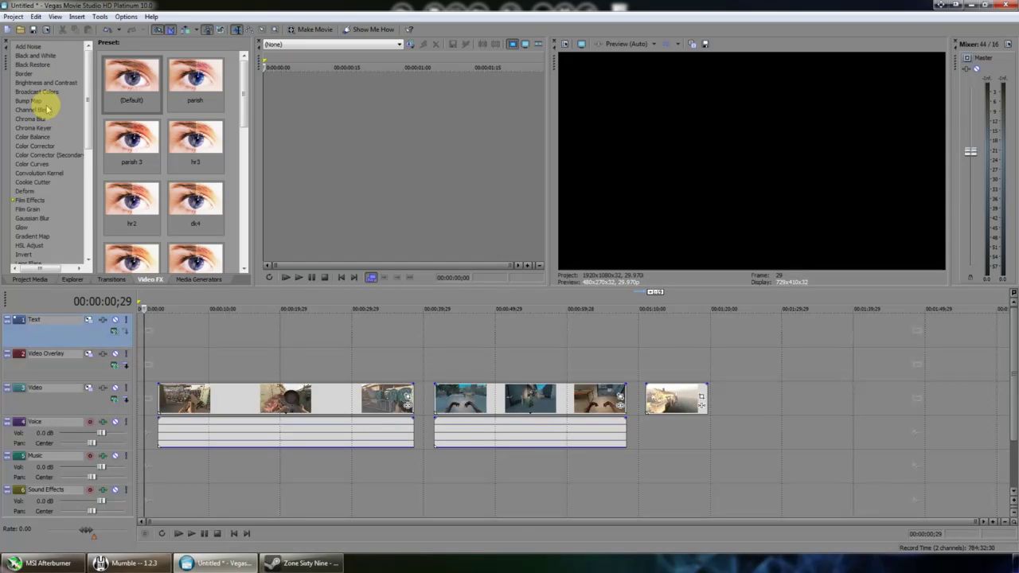
click(40, 145)
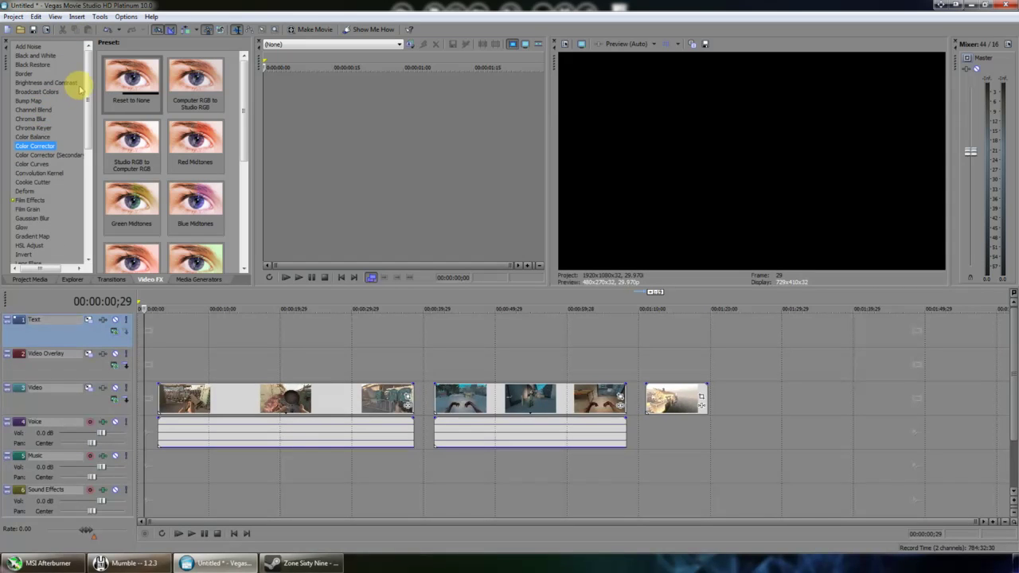
drag(85, 93, 74, 163)
click(45, 160)
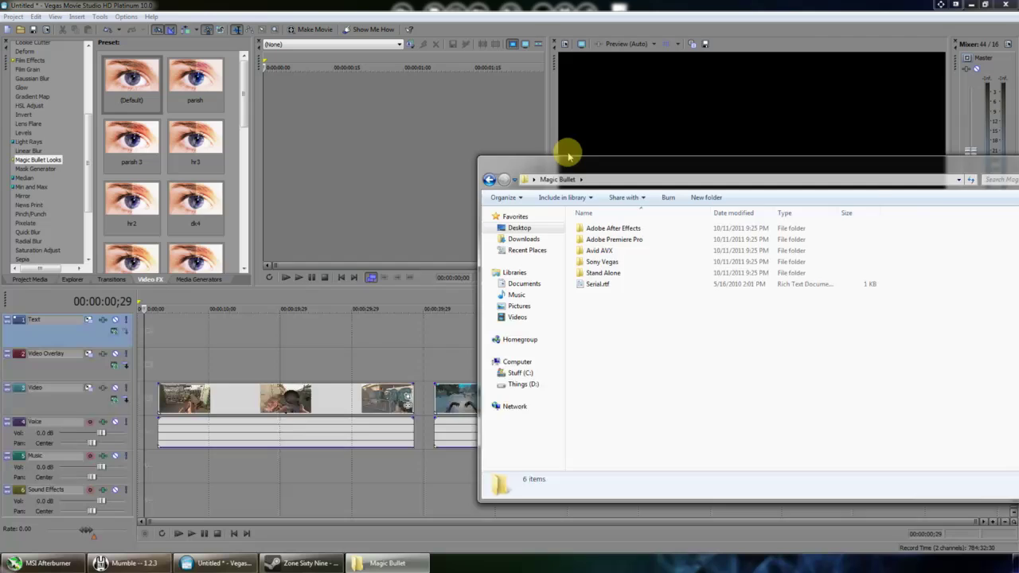
Step: Inspect the Magic Bullet folder, then apply the Default Looks preset to the first clip at 00:00:06;24
drag(568, 155, 371, 130)
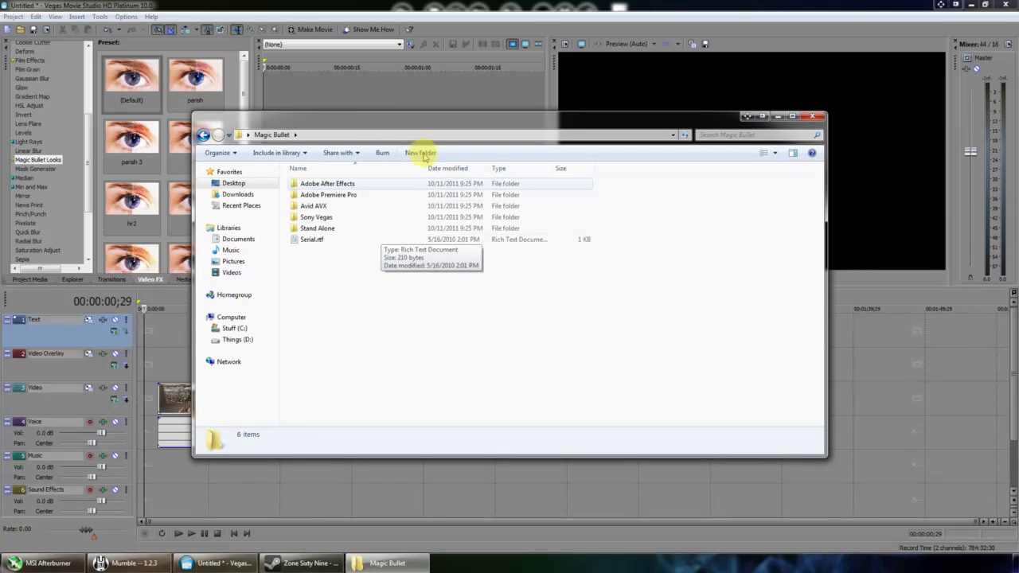
click(326, 219)
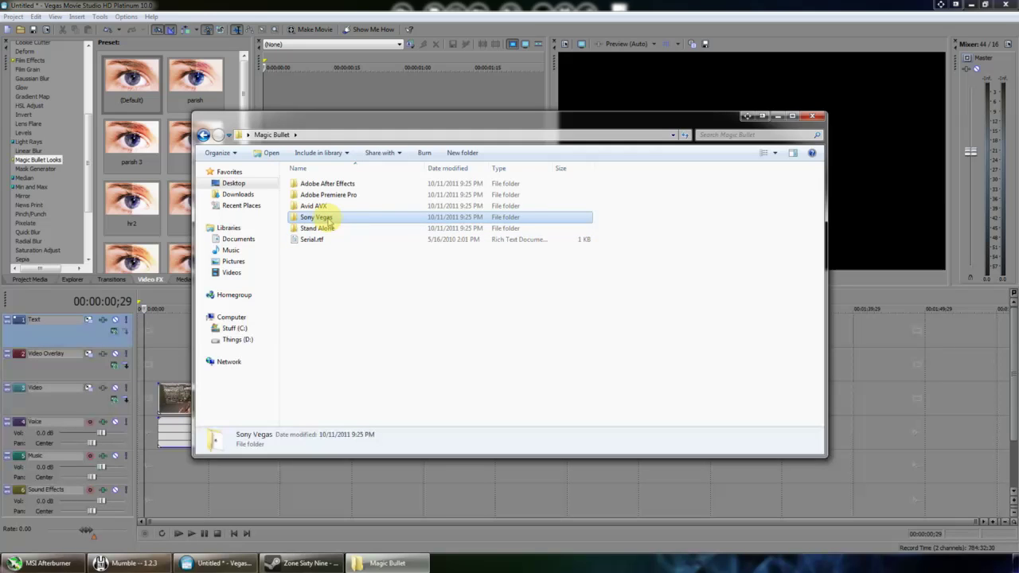
double_click(329, 222)
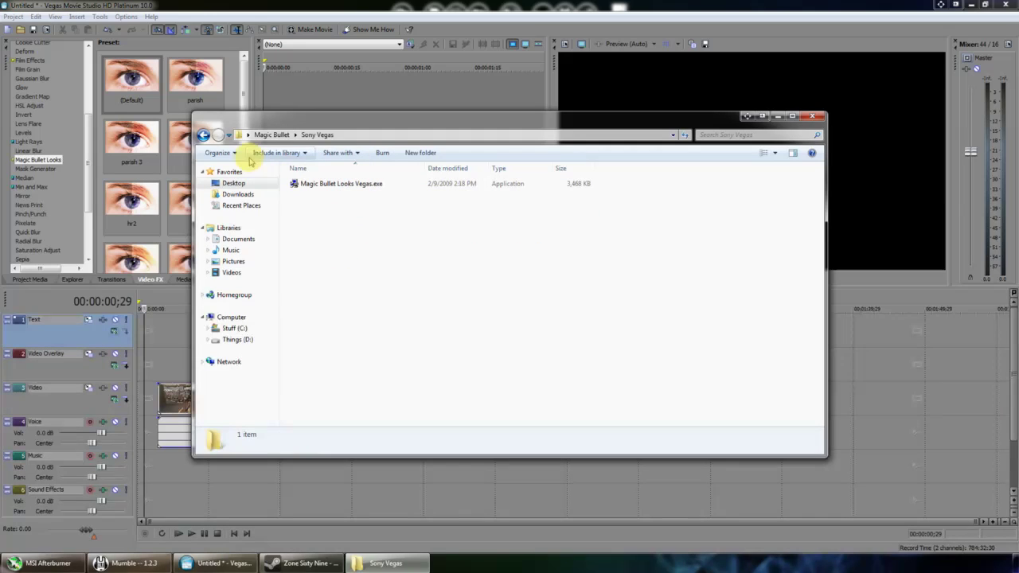
click(204, 135)
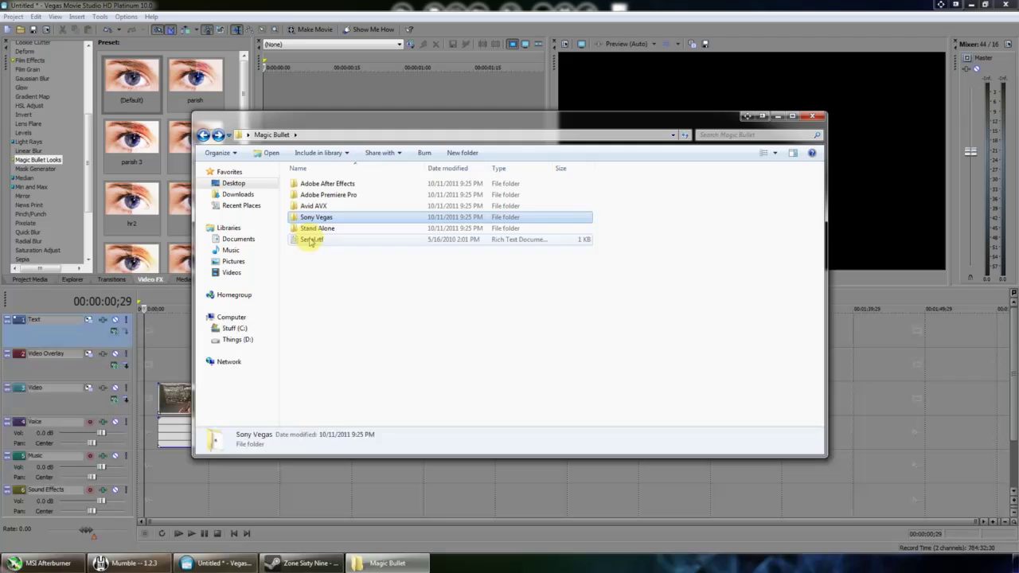
click(312, 240)
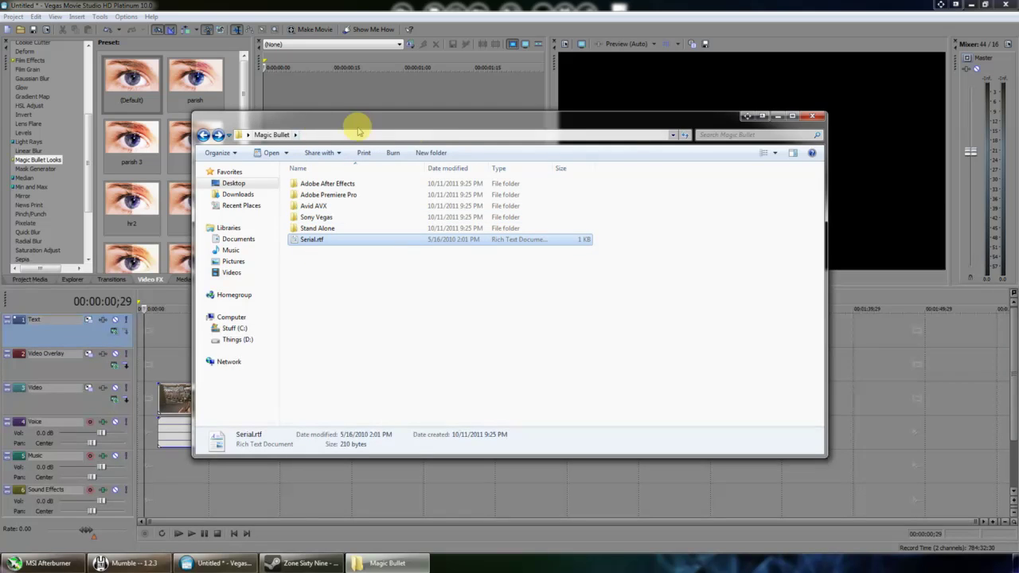
key(alt+F4)
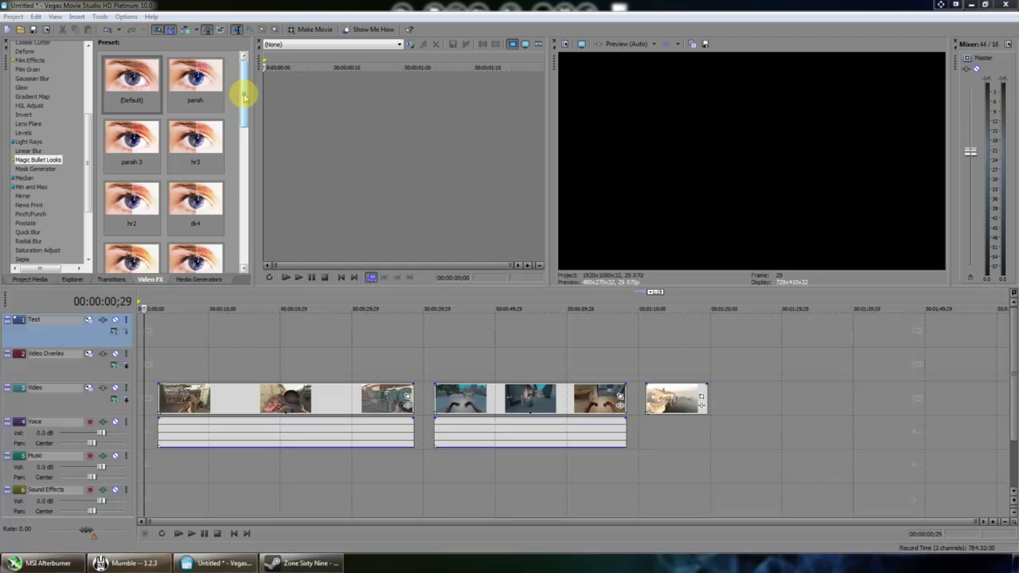
click(187, 301)
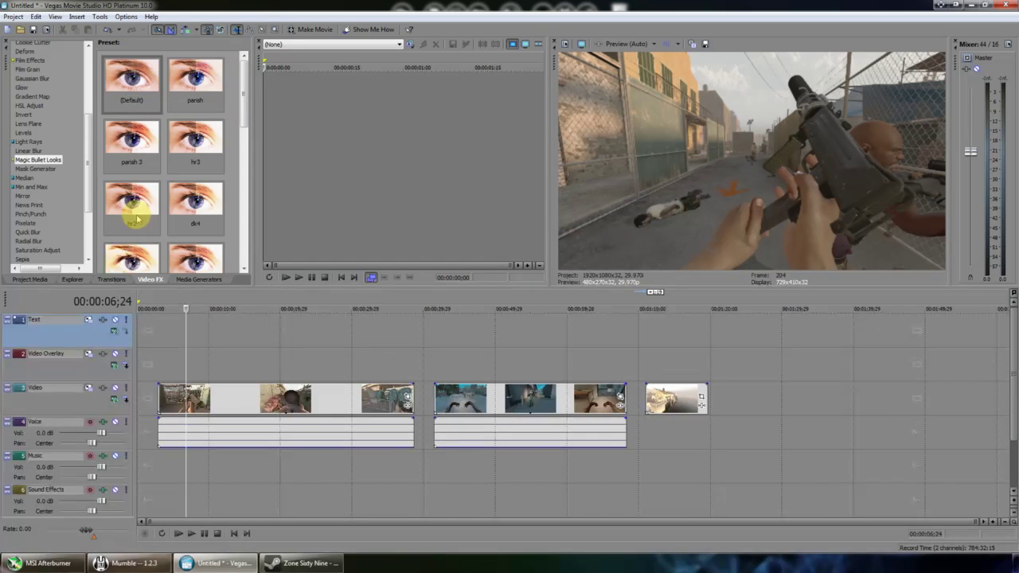
drag(143, 76, 383, 400)
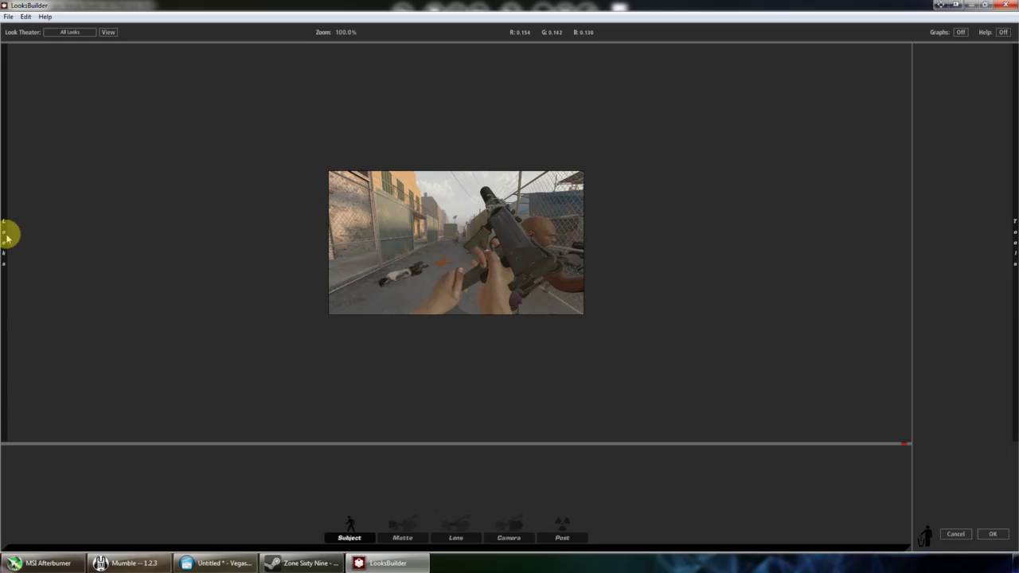
Step: Find Coolish Alternate in the Looks drawer and apply it to the preview
mouse_move(7, 234)
scroll(176, 200, down, 10)
mouse_move(1013, 209)
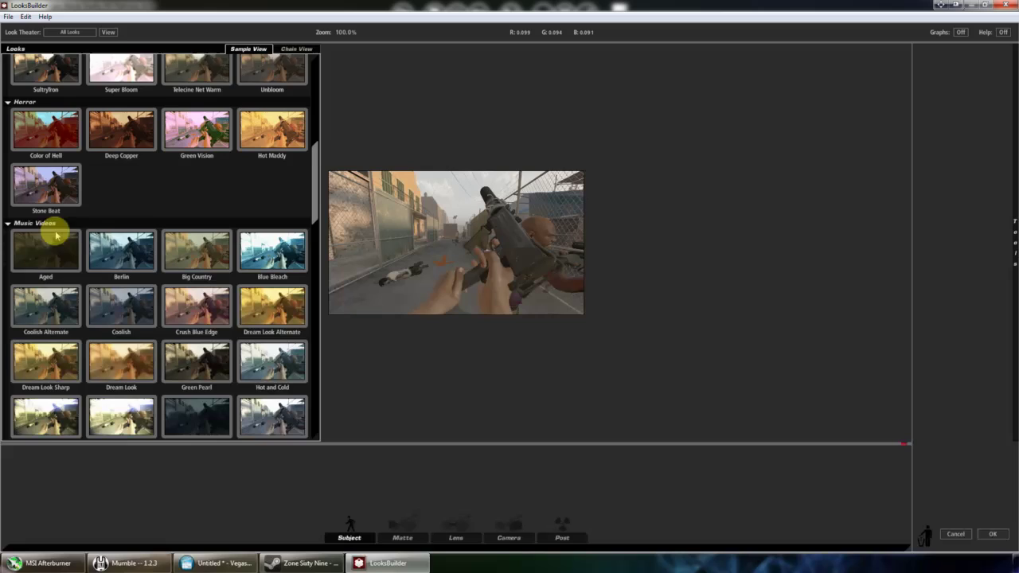
scroll(124, 247, down, 3)
scroll(123, 253, down, 2)
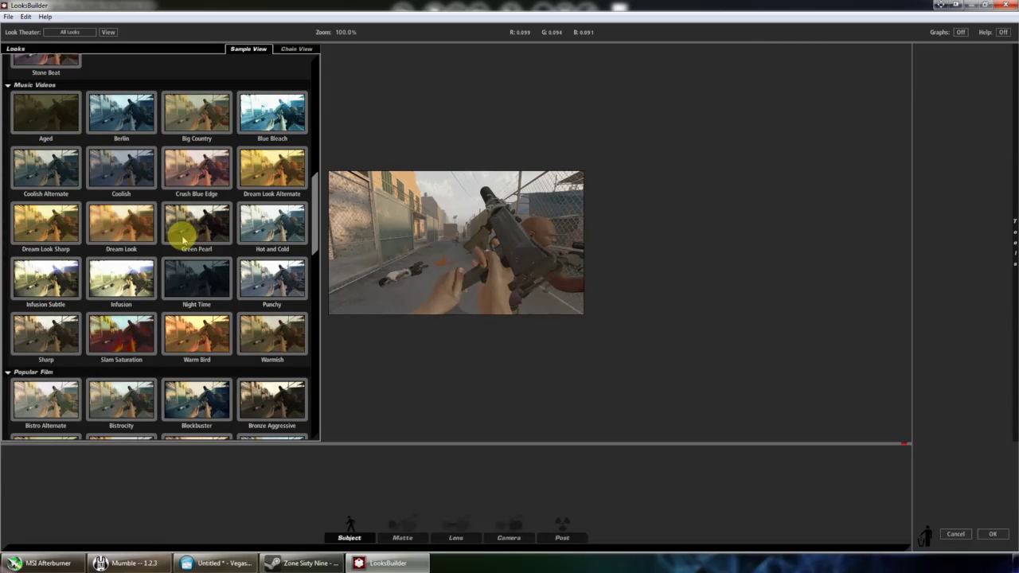
scroll(191, 235, down, 3)
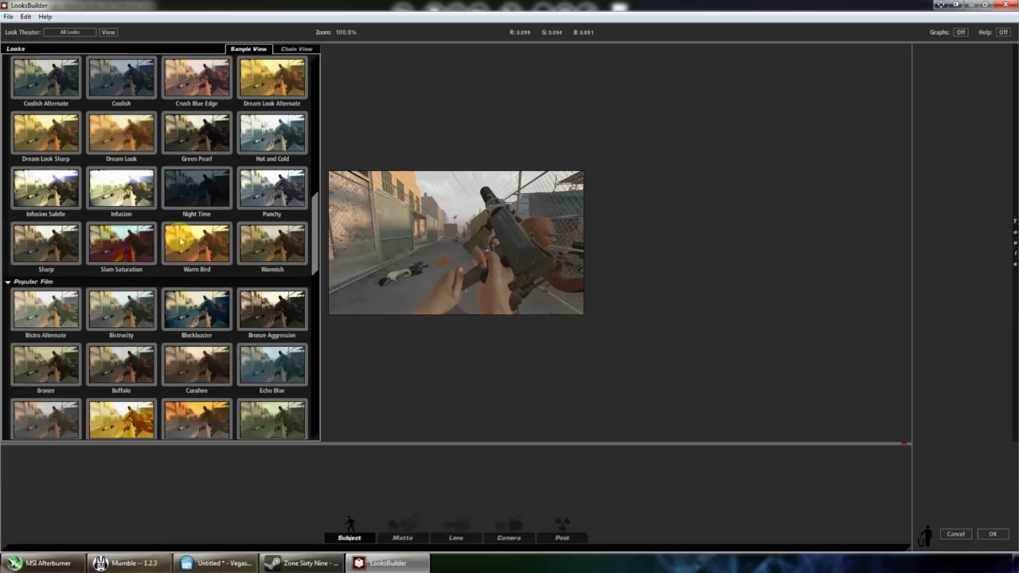
scroll(182, 243, up, 4)
drag(34, 203, 419, 334)
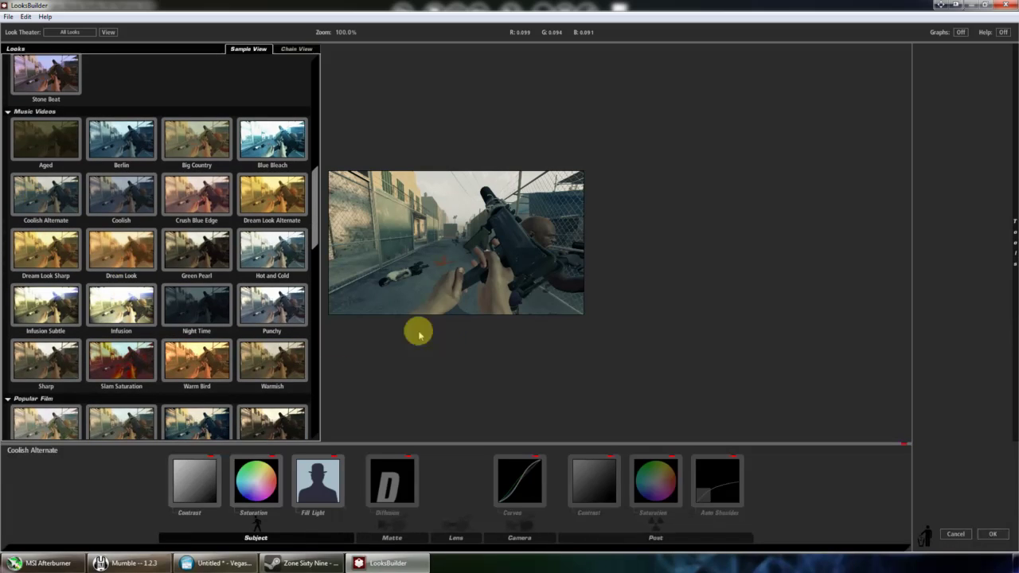
Step: Reset the Saturation colour balance, tint it toward pink, and apply the look to the clip
click(258, 487)
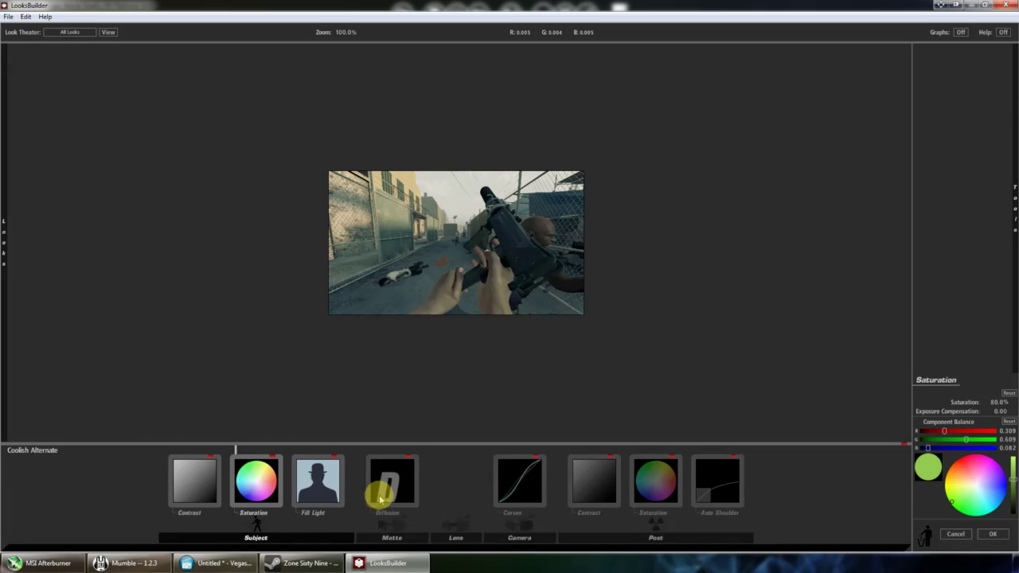
click(1011, 466)
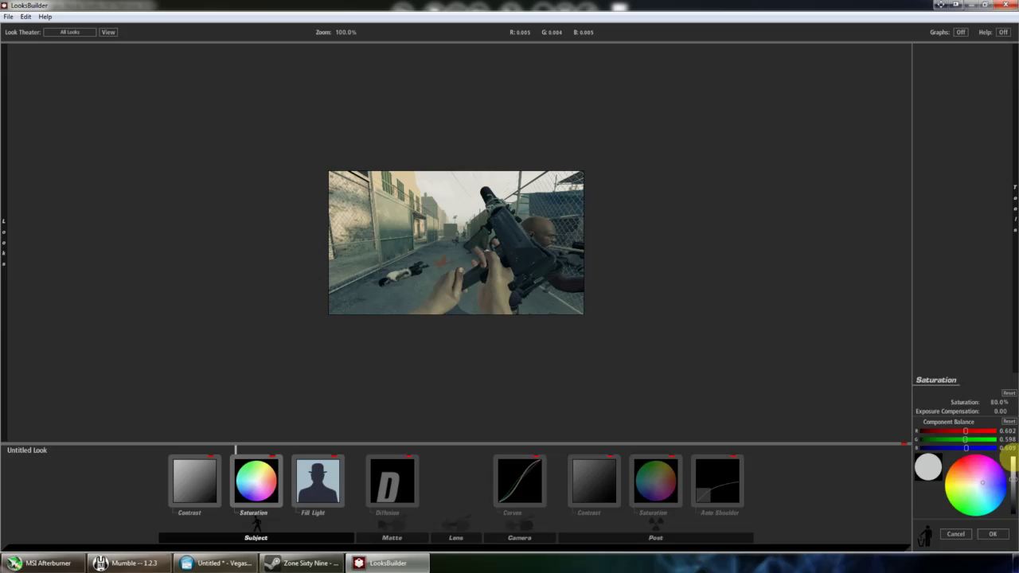
drag(982, 482, 986, 478)
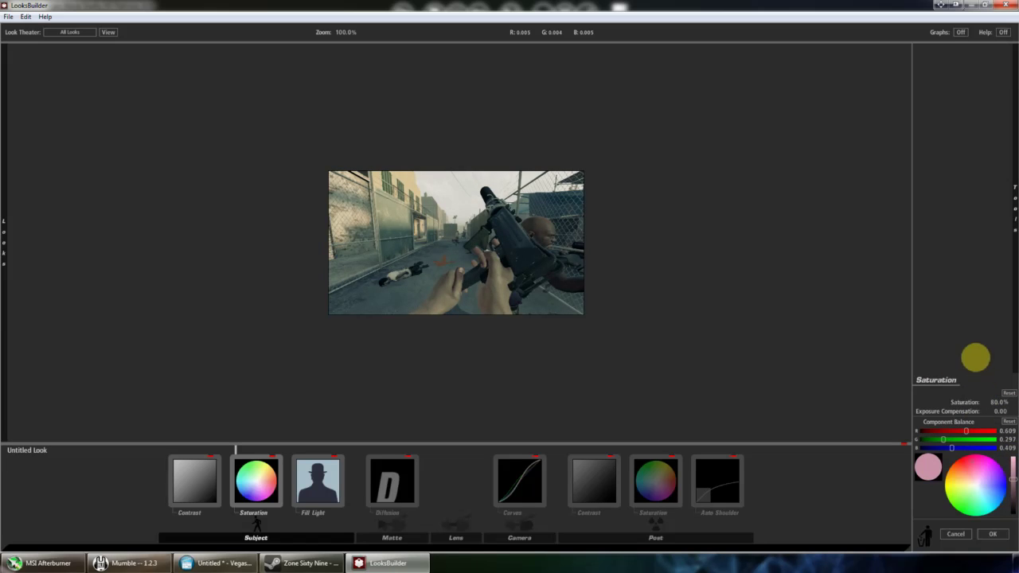
click(612, 476)
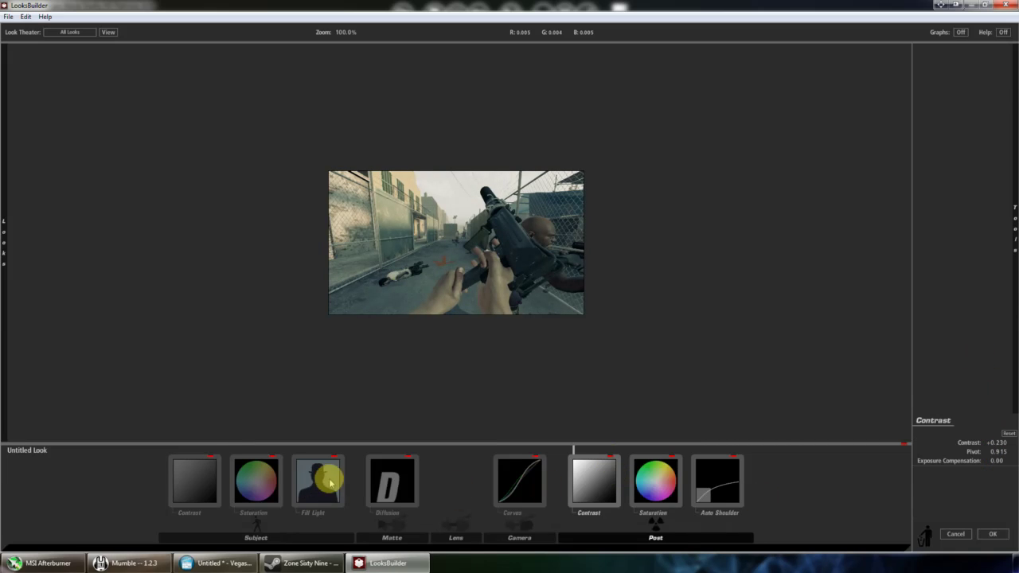
click(402, 486)
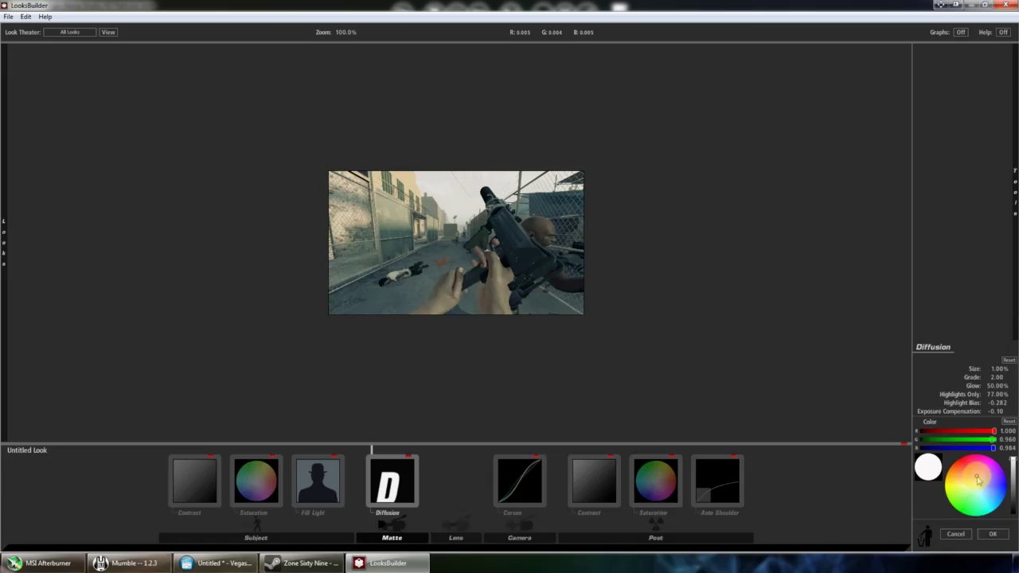
click(992, 533)
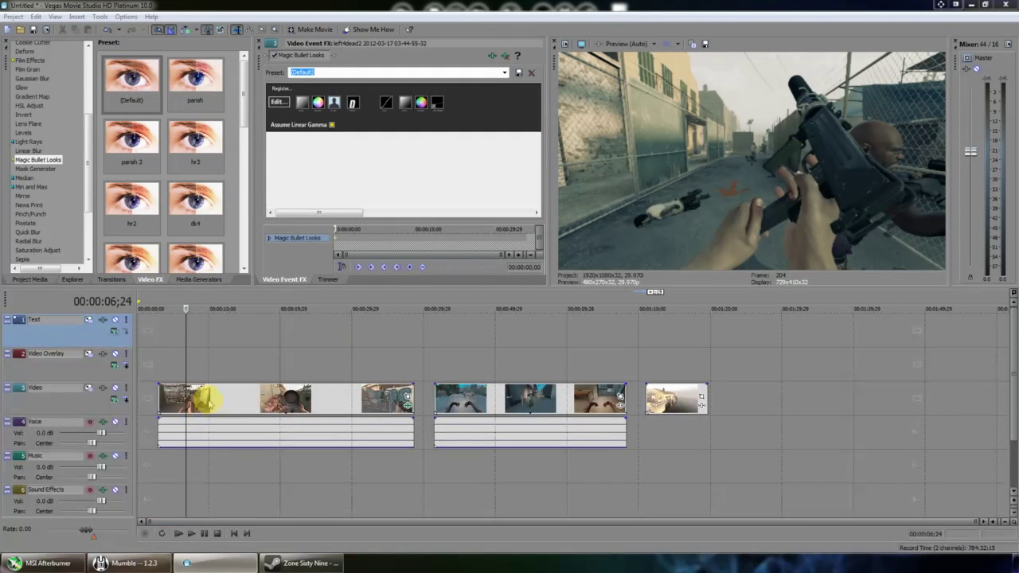
click(189, 533)
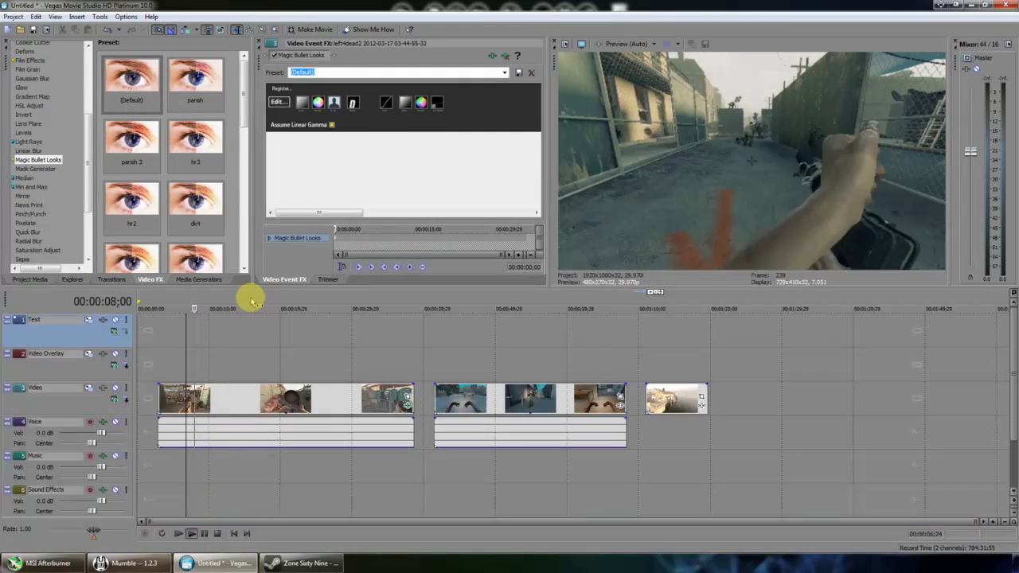
click(250, 303)
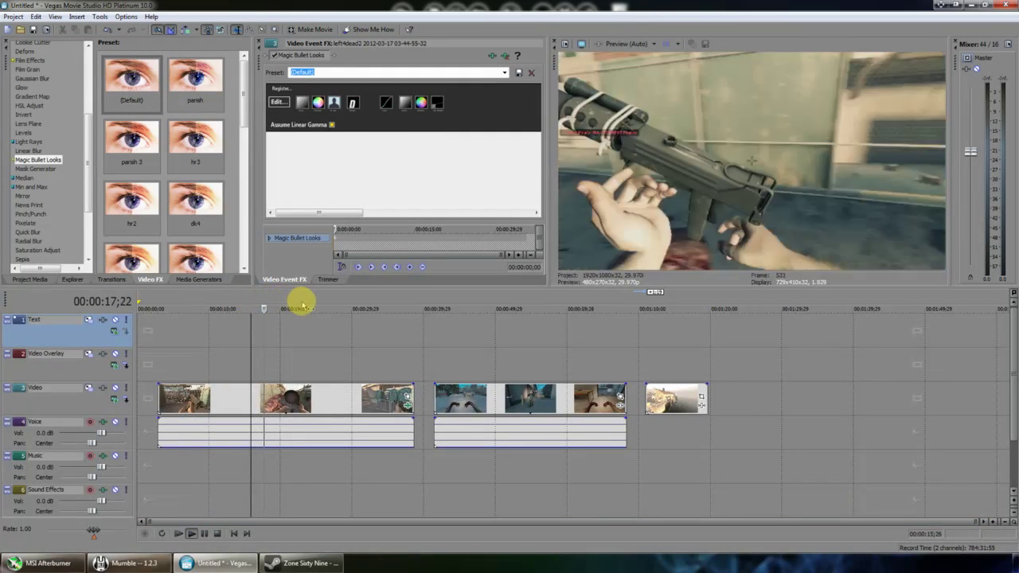
click(301, 305)
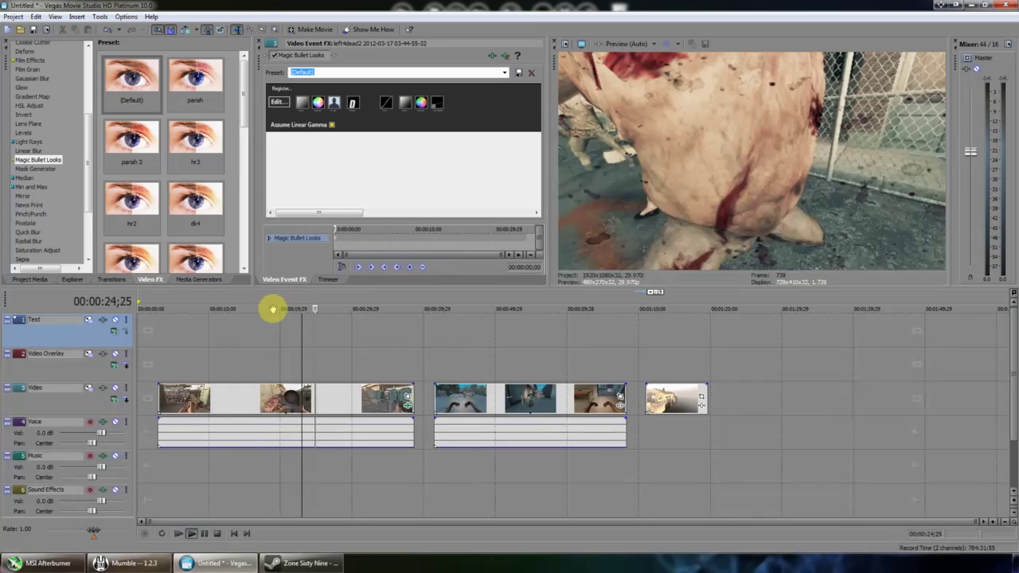
click(237, 302)
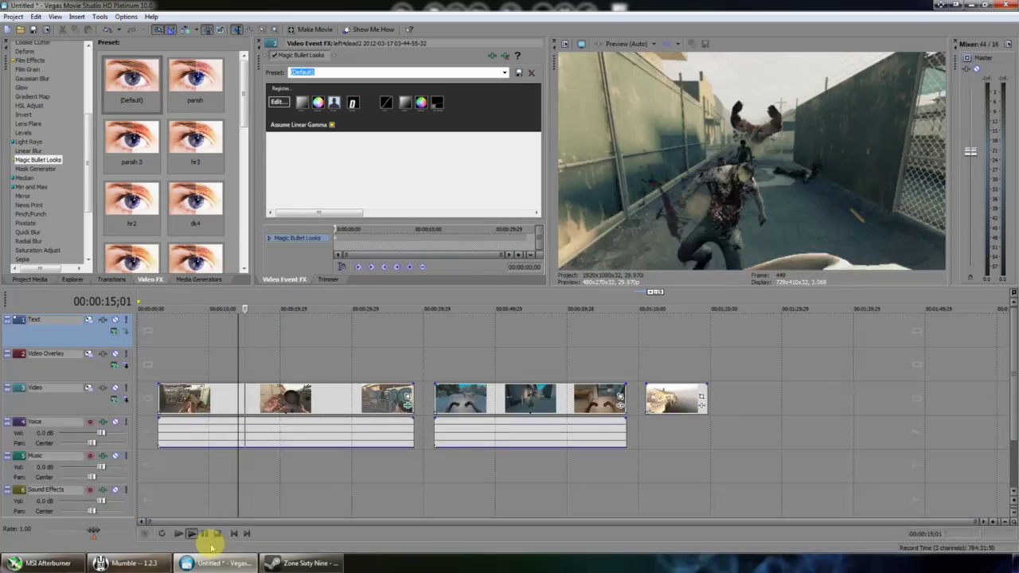
click(205, 534)
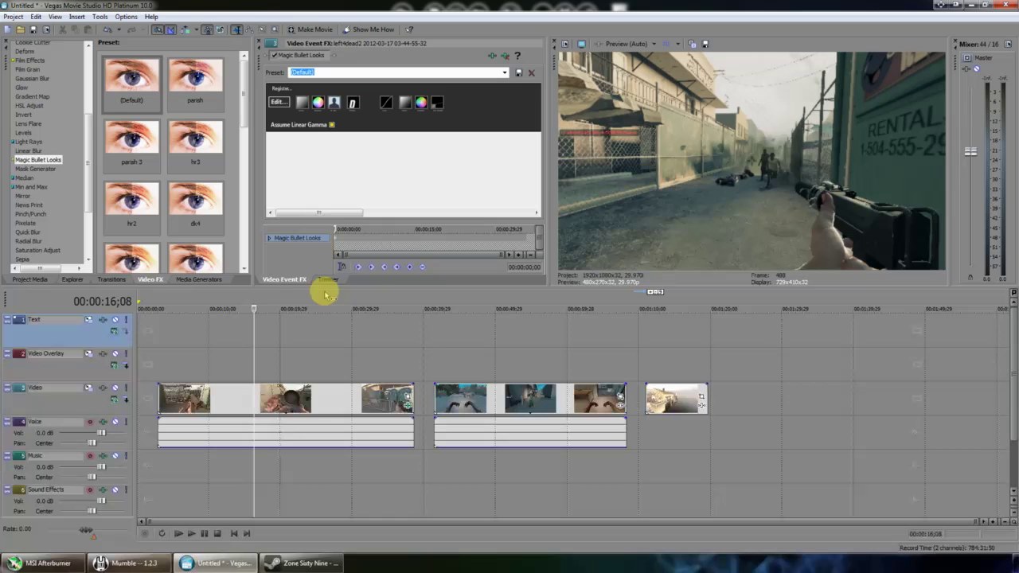
click(442, 297)
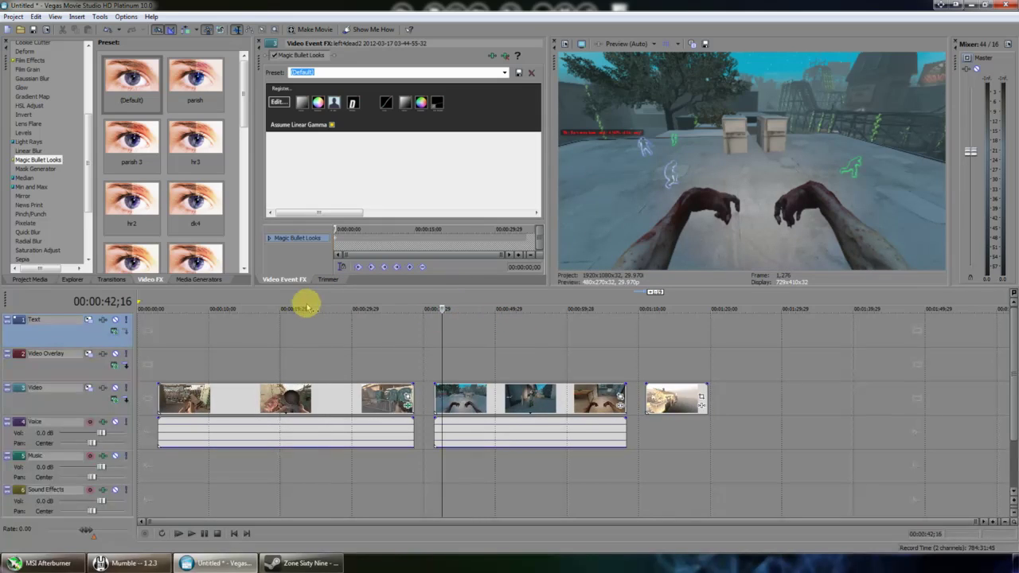
click(258, 301)
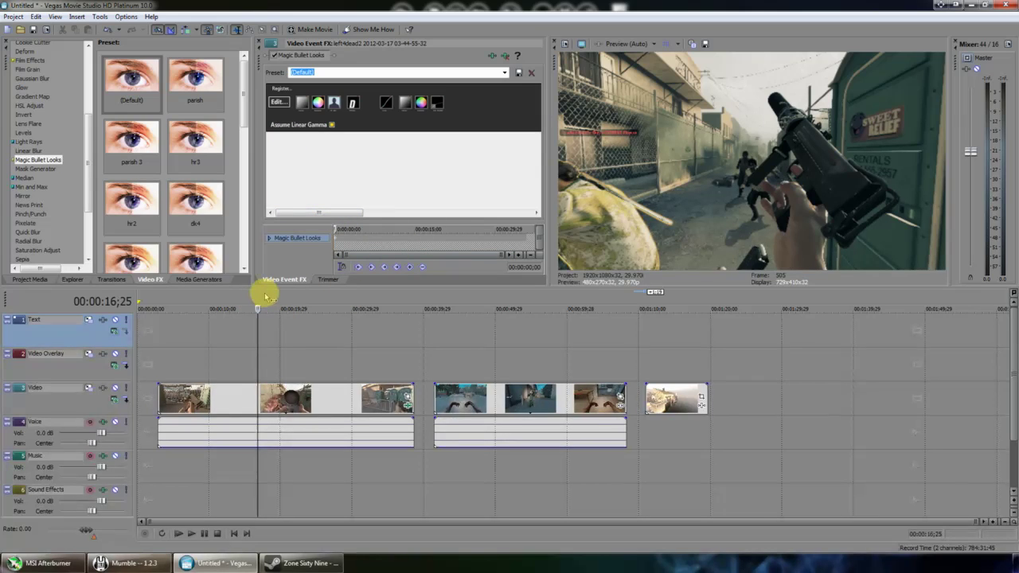
click(212, 297)
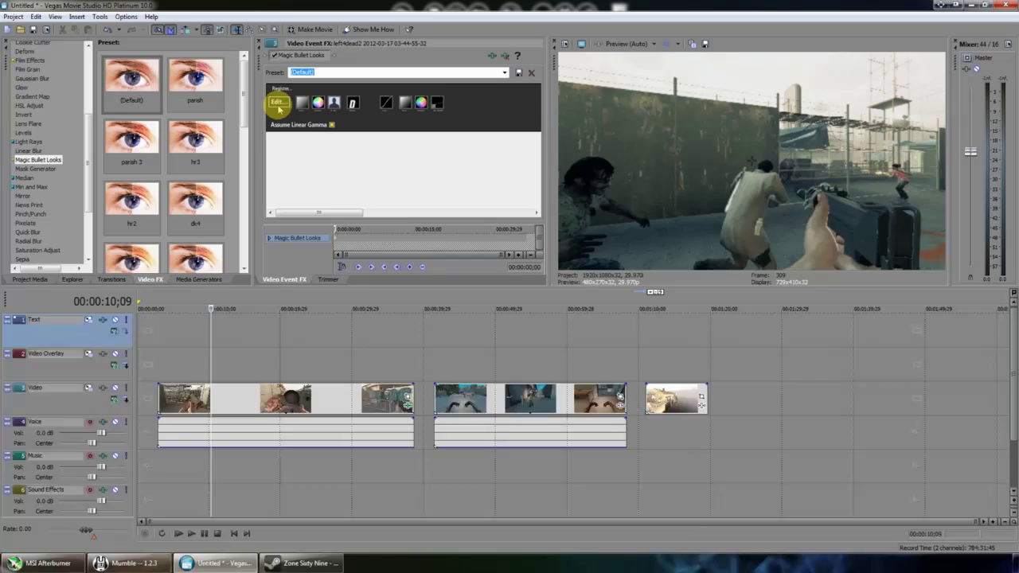
Step: Reopen the look editor, try the Punchy look, then switch to Blockbuster
click(278, 102)
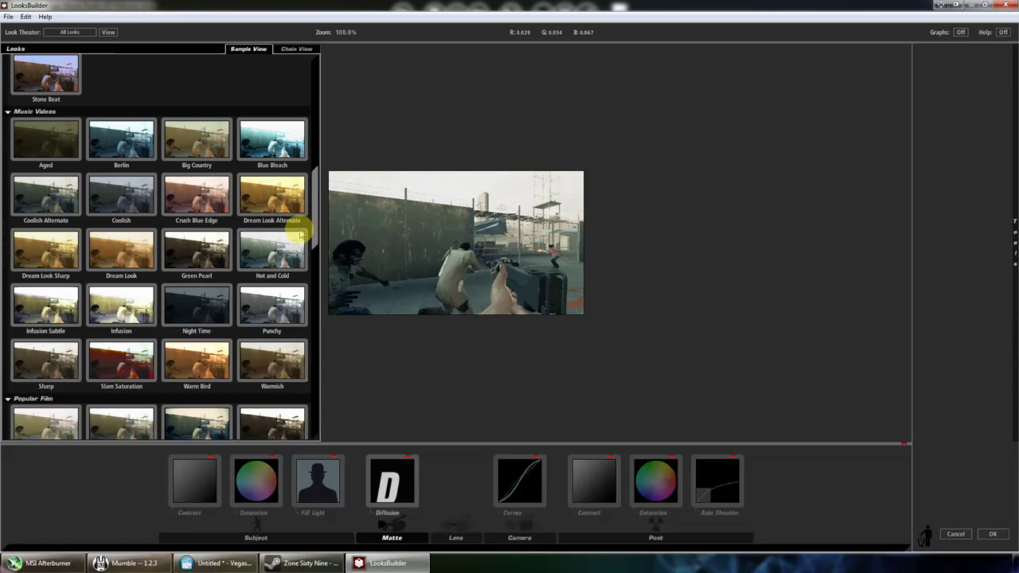
mouse_move(315, 215)
mouse_down()
mouse_move(316, 249)
mouse_move(316, 209)
mouse_move(318, 221)
mouse_up()
click(271, 225)
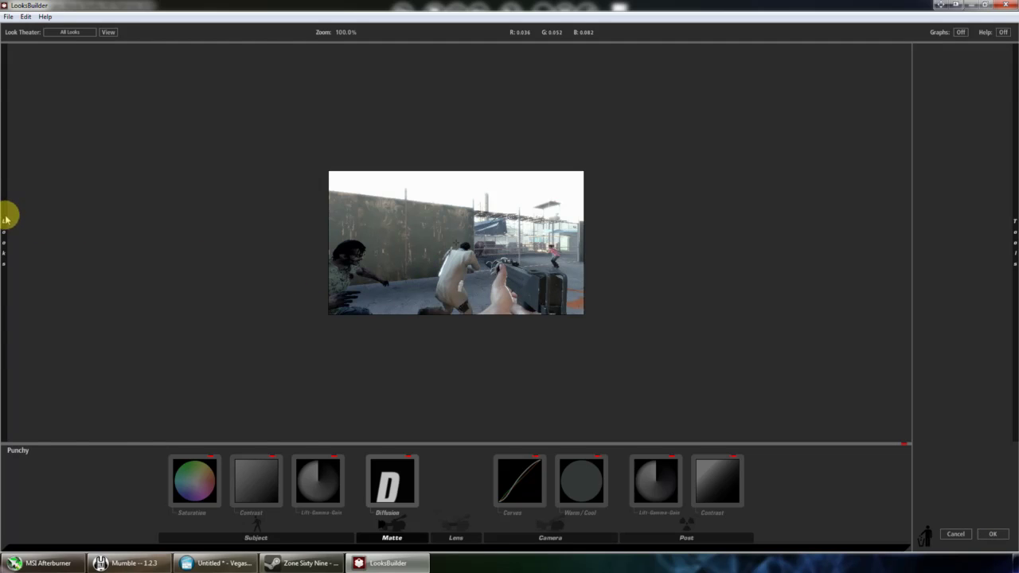
mouse_move(6, 216)
scroll(191, 278, down, 3)
click(199, 274)
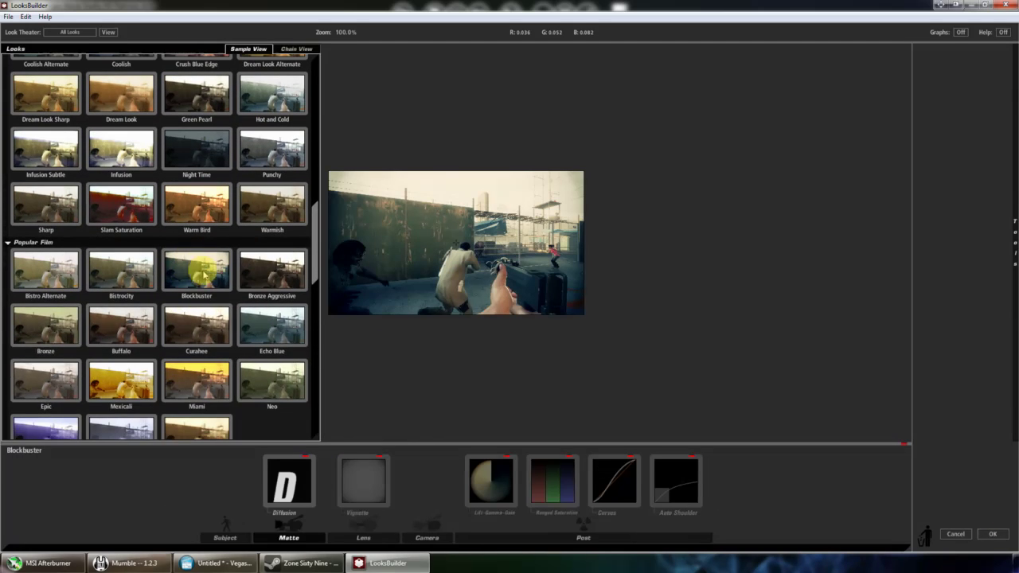
Step: Remove the Vignette, shift the Lift colour balance toward green/blue, and apply the look
drag(369, 476, 859, 241)
click(484, 483)
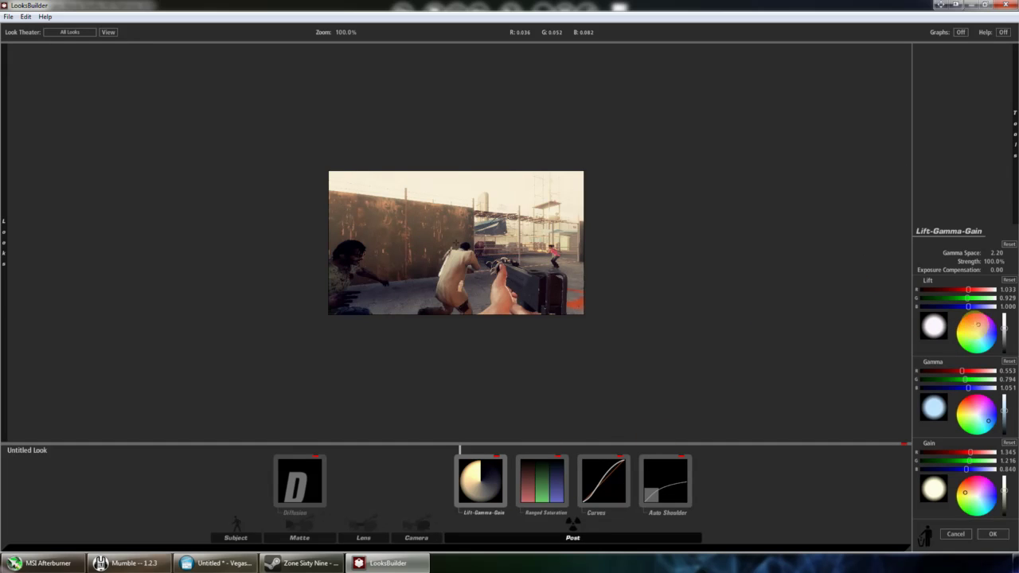
mouse_move(966, 343)
mouse_down()
mouse_move(962, 350)
mouse_move(977, 329)
mouse_up()
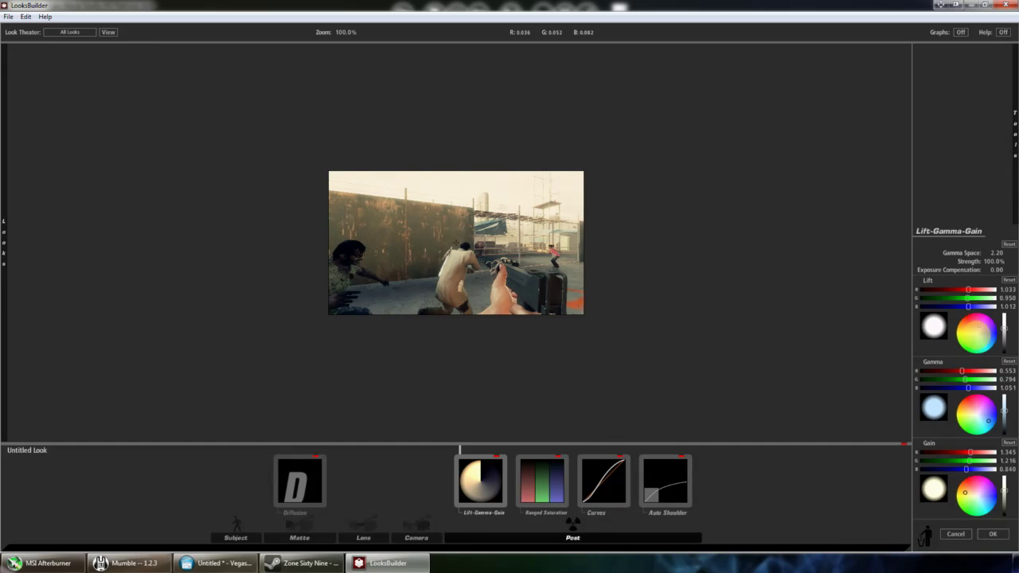
click(993, 534)
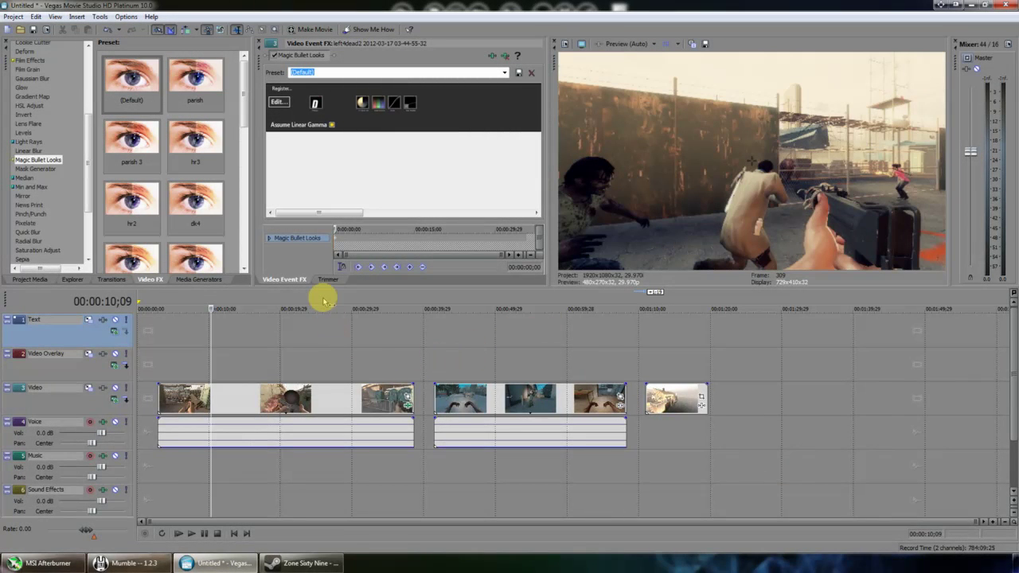
Step: Scrub the second clip between about 47 and 55 seconds, settling at 00:00:52;29
click(475, 307)
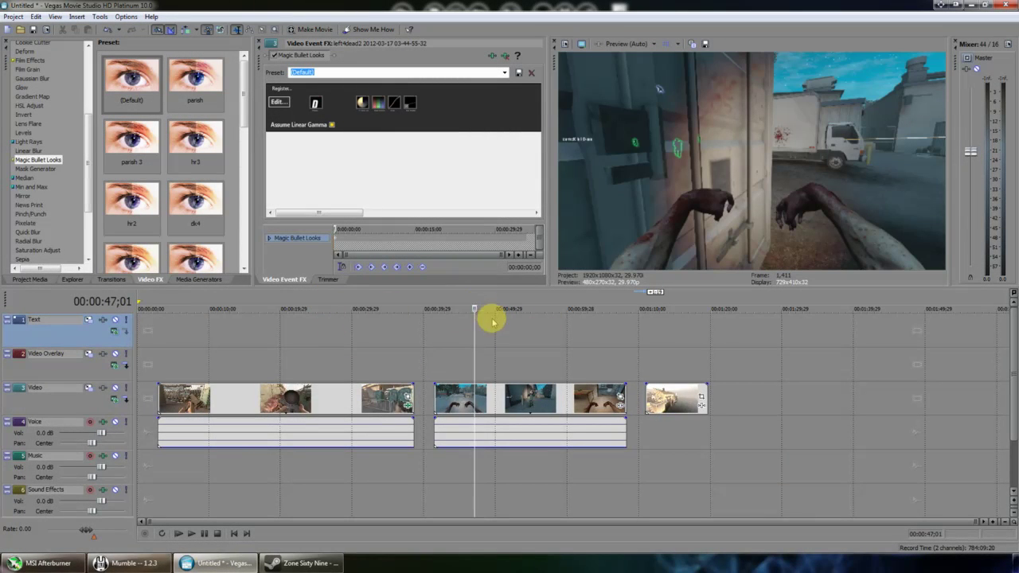
click(509, 307)
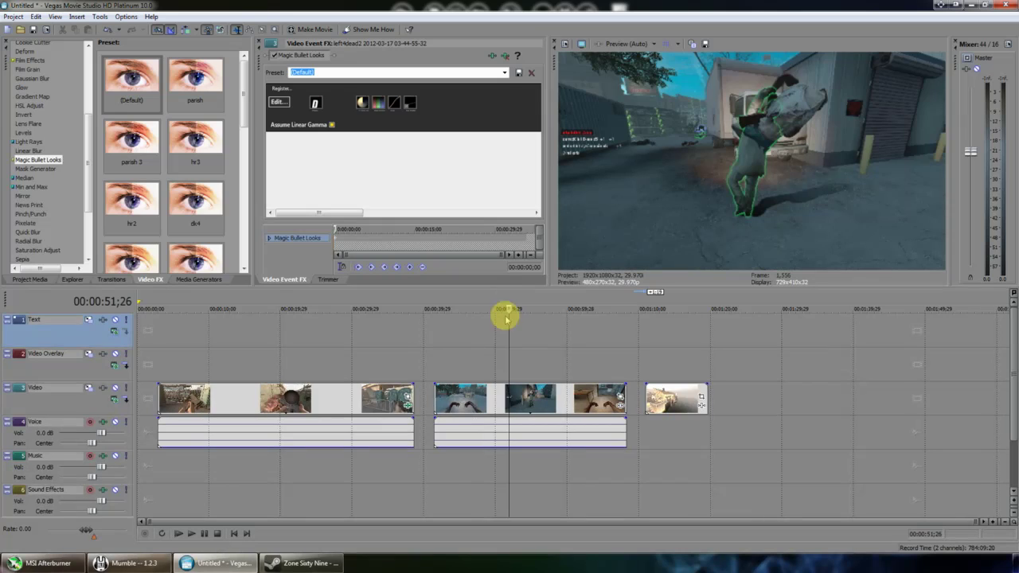
click(485, 307)
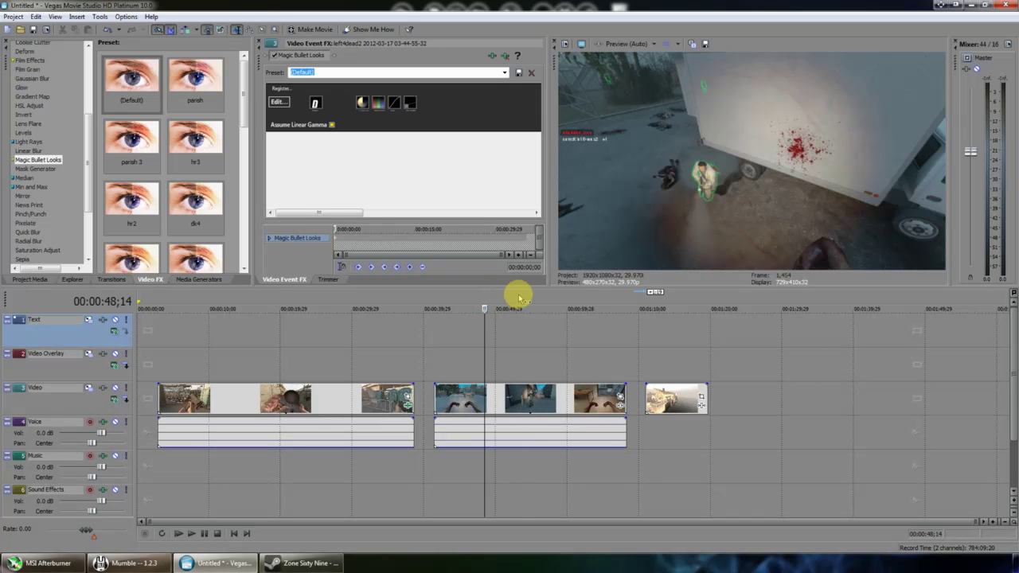
click(518, 301)
click(537, 304)
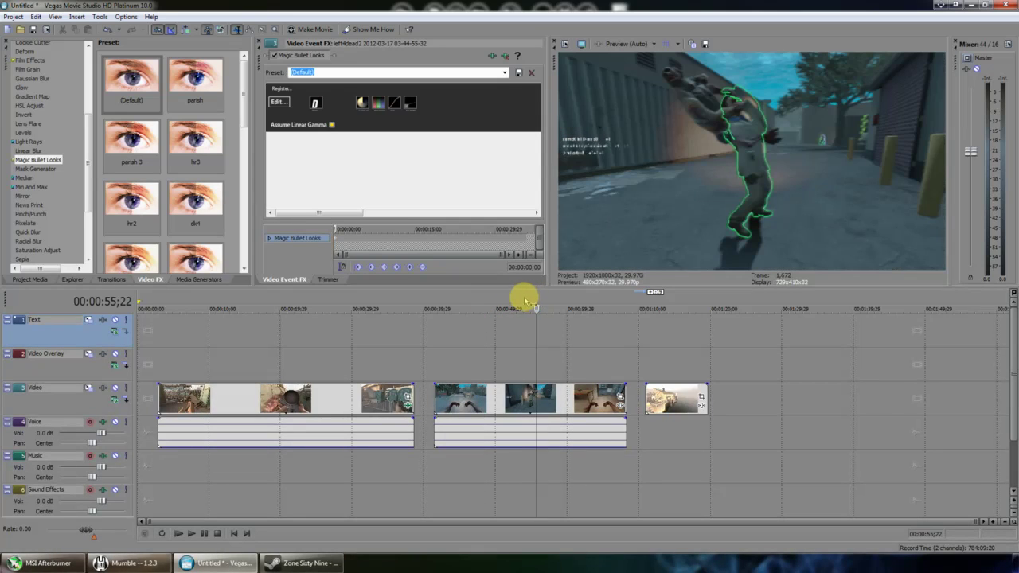
click(518, 301)
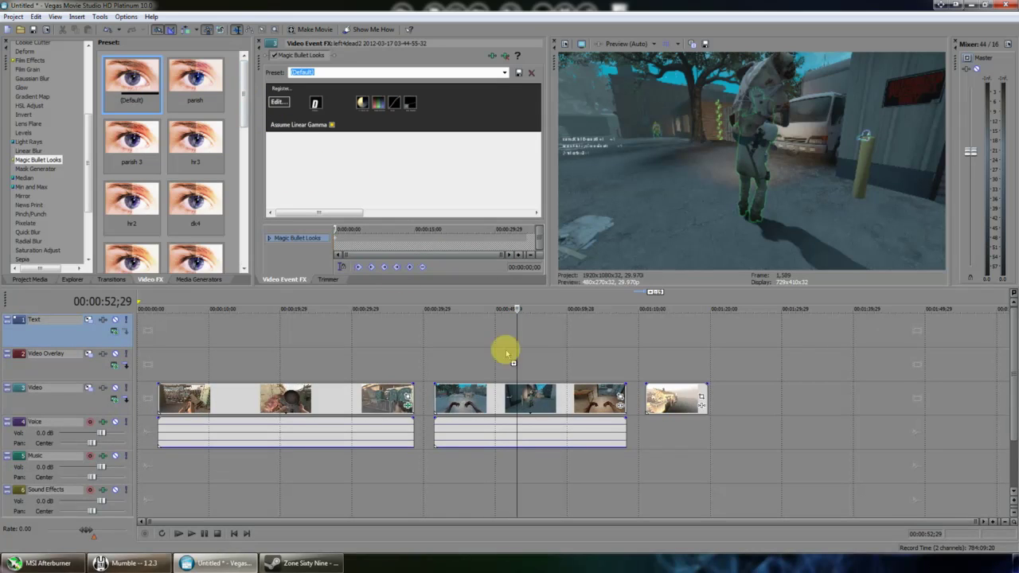
Step: Try the Bistrocity look on the second clip and accept it
click(277, 103)
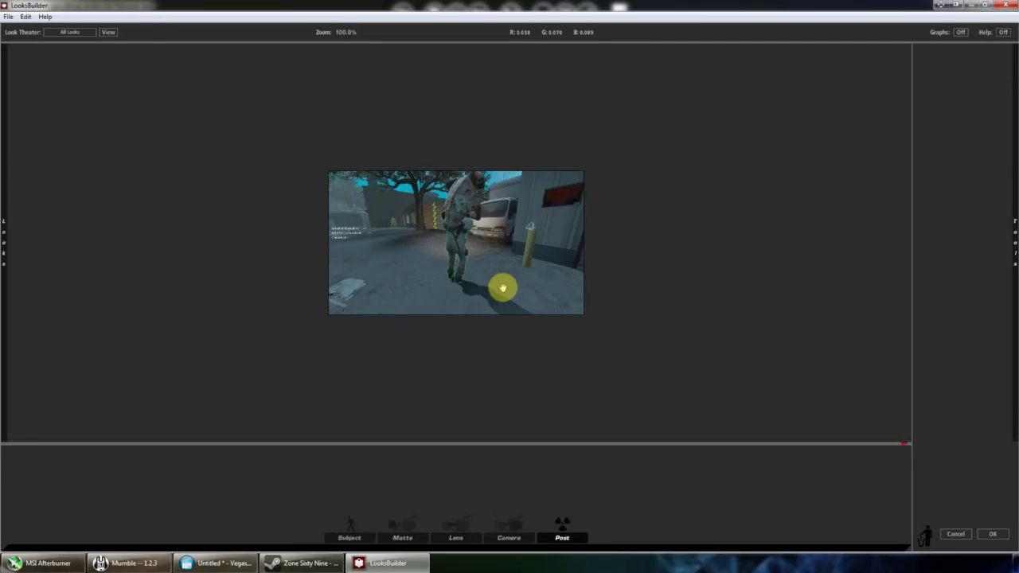
mouse_move(4, 231)
scroll(243, 309, down, 15)
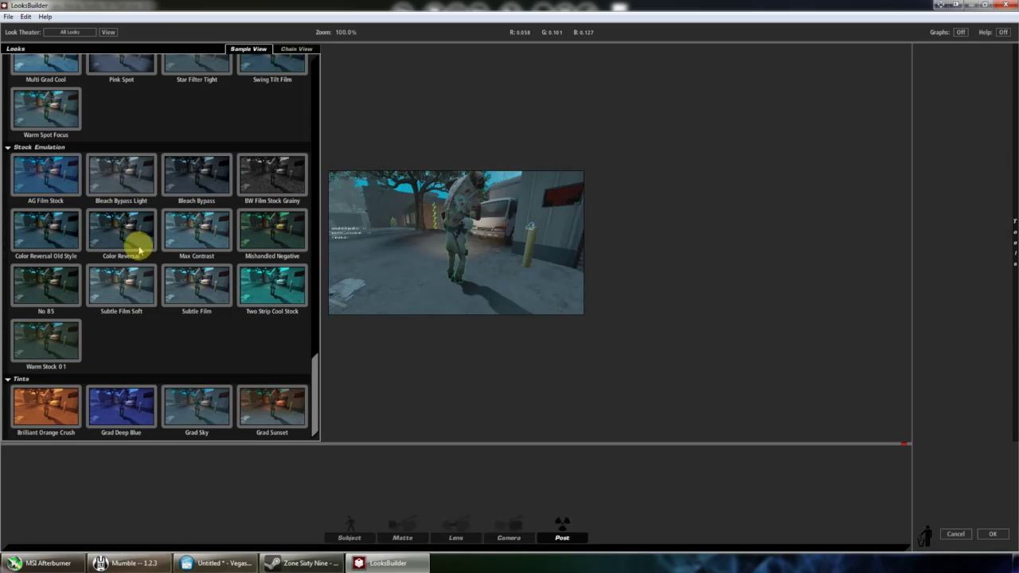
scroll(139, 251, up, 8)
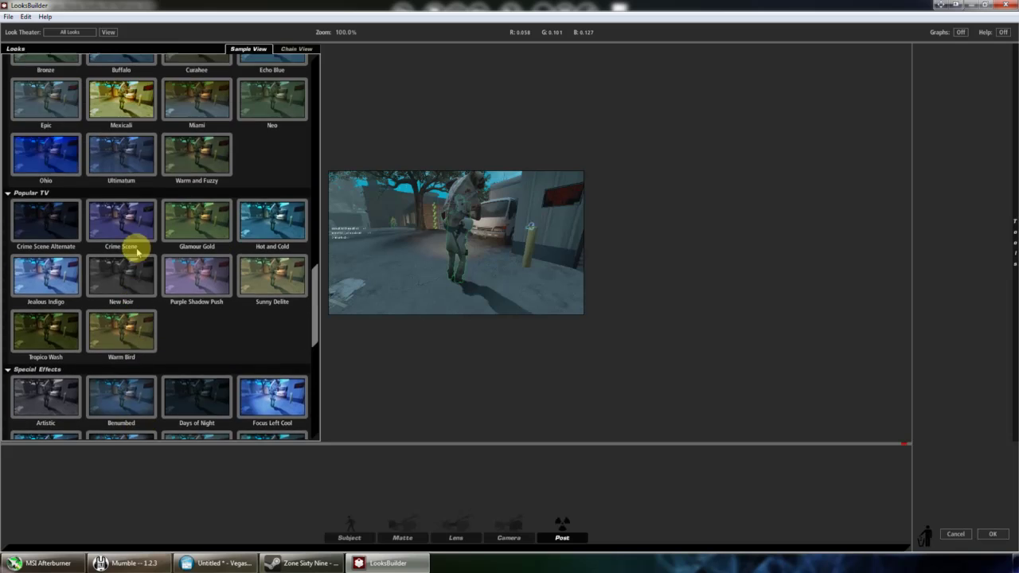
scroll(137, 251, up, 5)
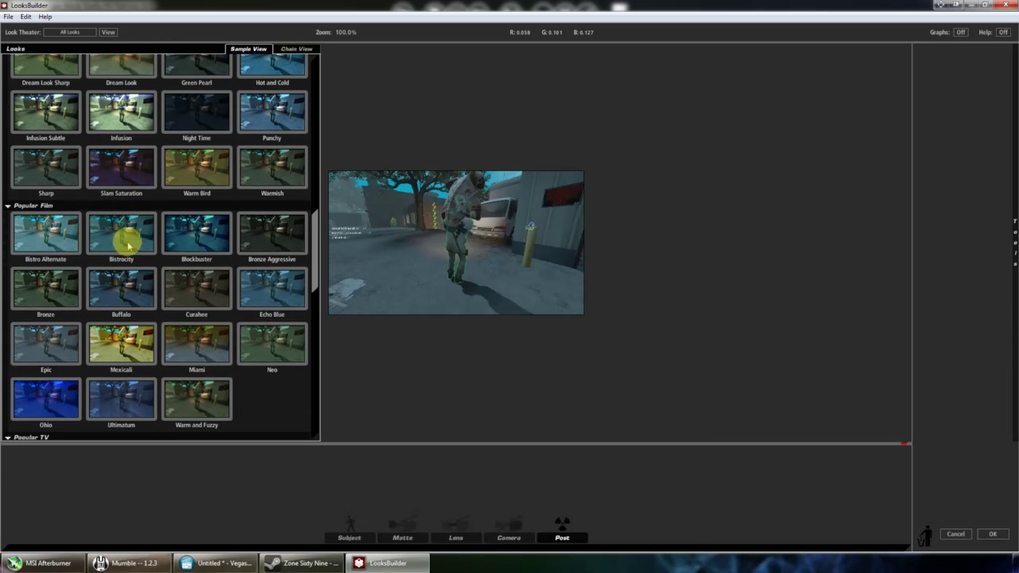
click(128, 245)
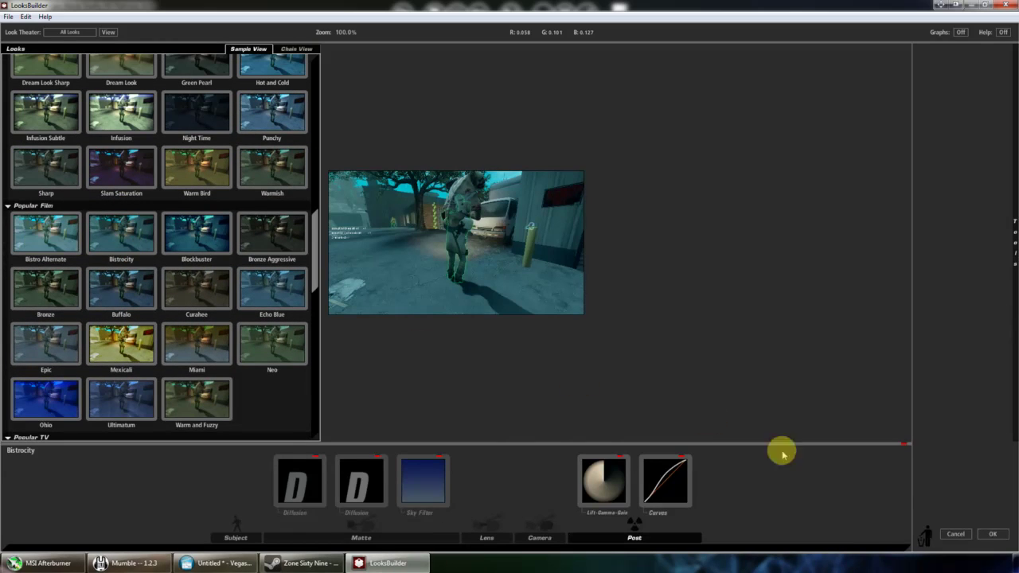
click(990, 533)
Step: Restart the look from Benumbed and remove both Grad Exposure tools from the chain
click(277, 102)
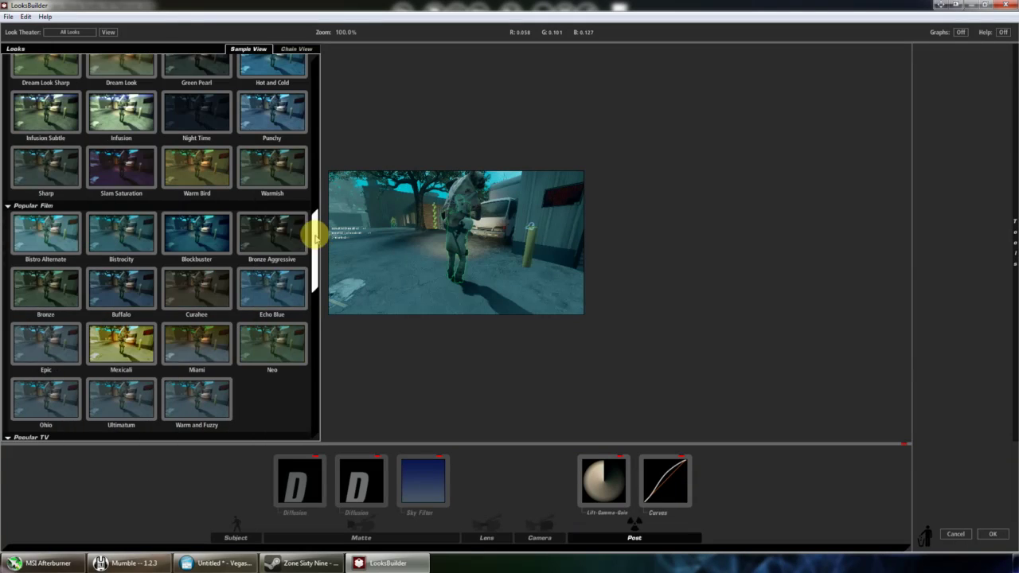
drag(316, 231, 317, 316)
click(132, 284)
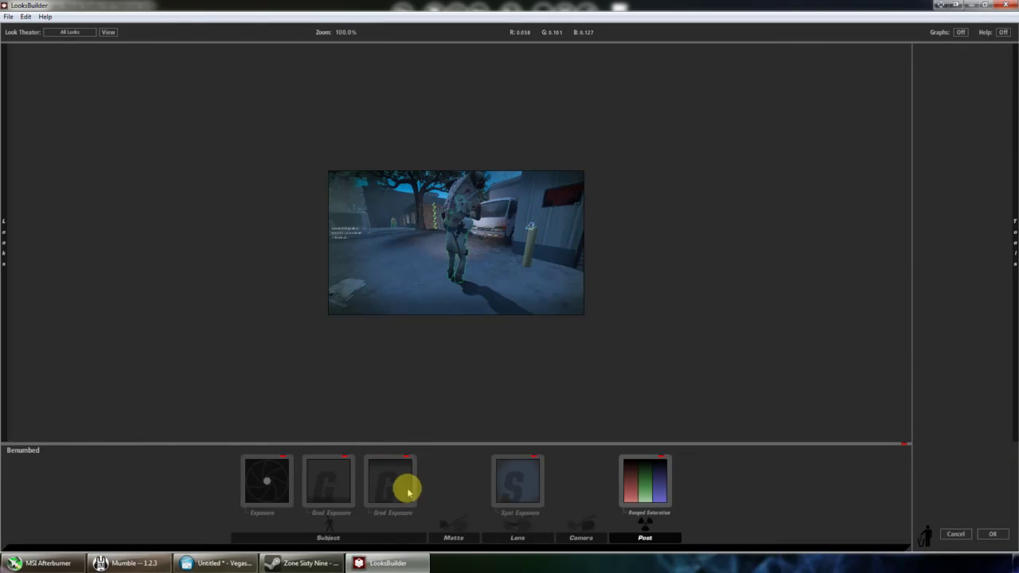
drag(387, 490, 978, 199)
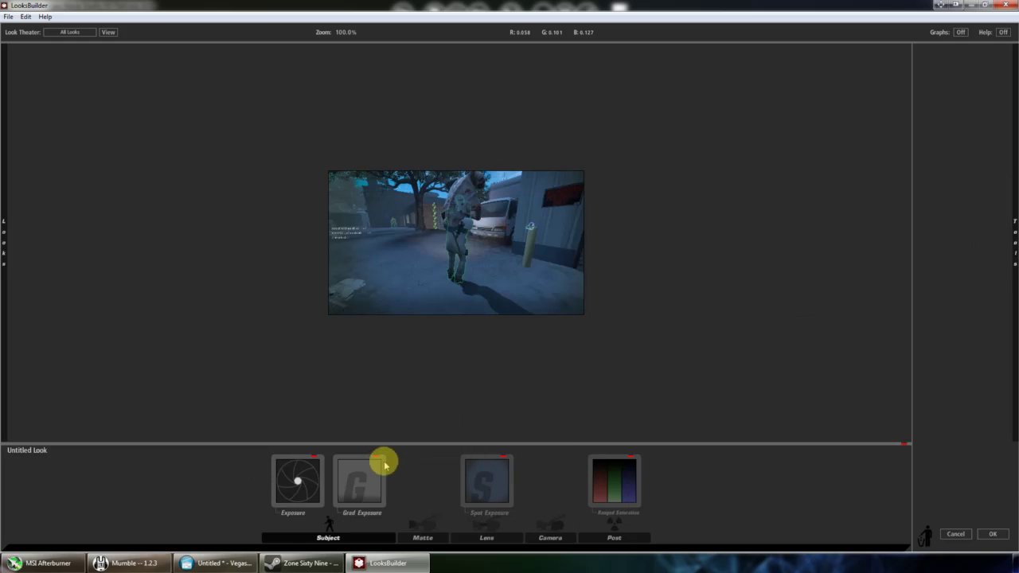
drag(382, 462, 911, 280)
Step: Centre the Spot Exposure on the soldier and widen its radius to about 1.5
click(458, 481)
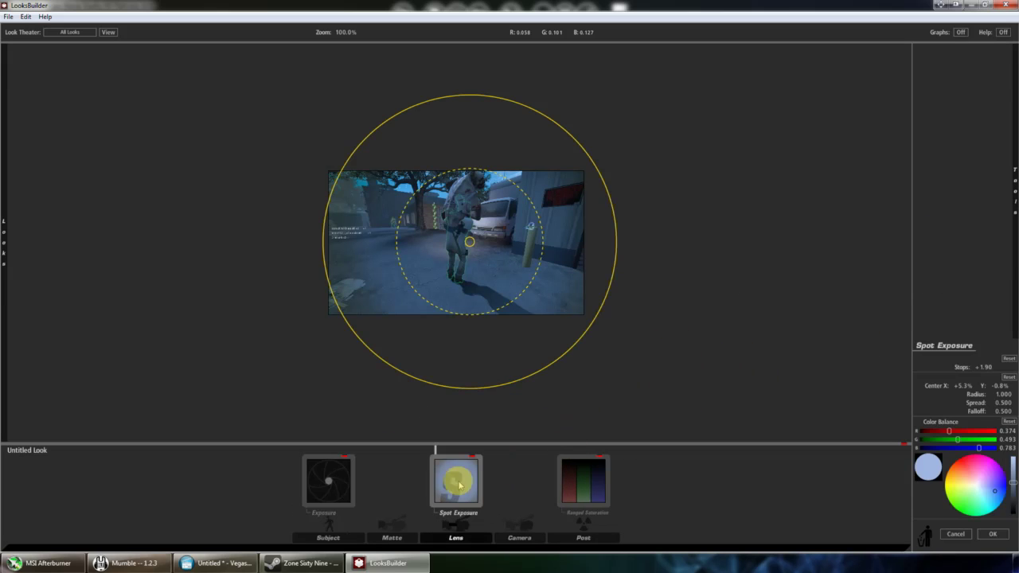
drag(506, 229, 458, 239)
drag(532, 375, 606, 452)
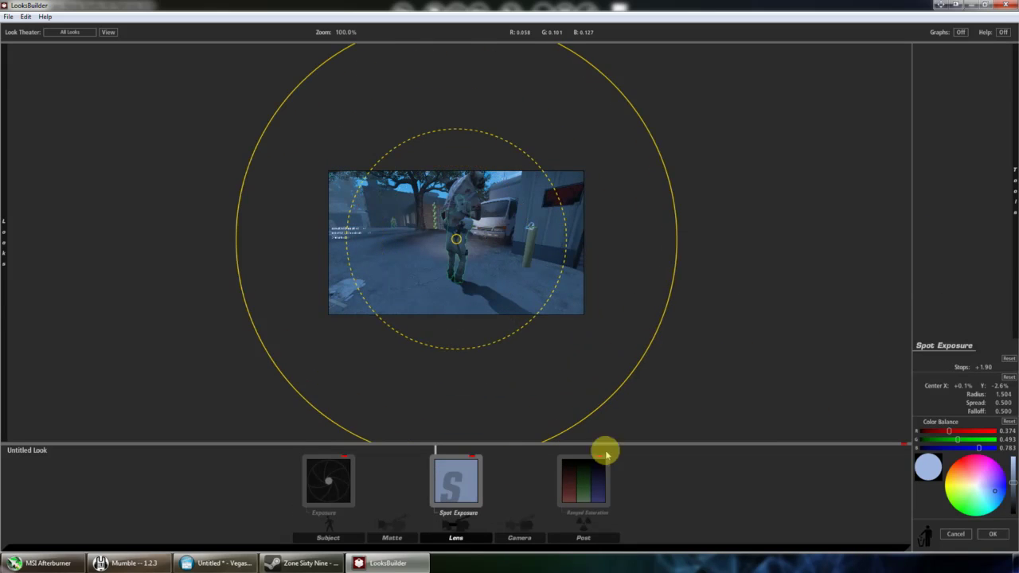
Step: Accept the edited look and preview frames at 00:00:47;28, 1:14;18 and 00:00:25;10
click(987, 532)
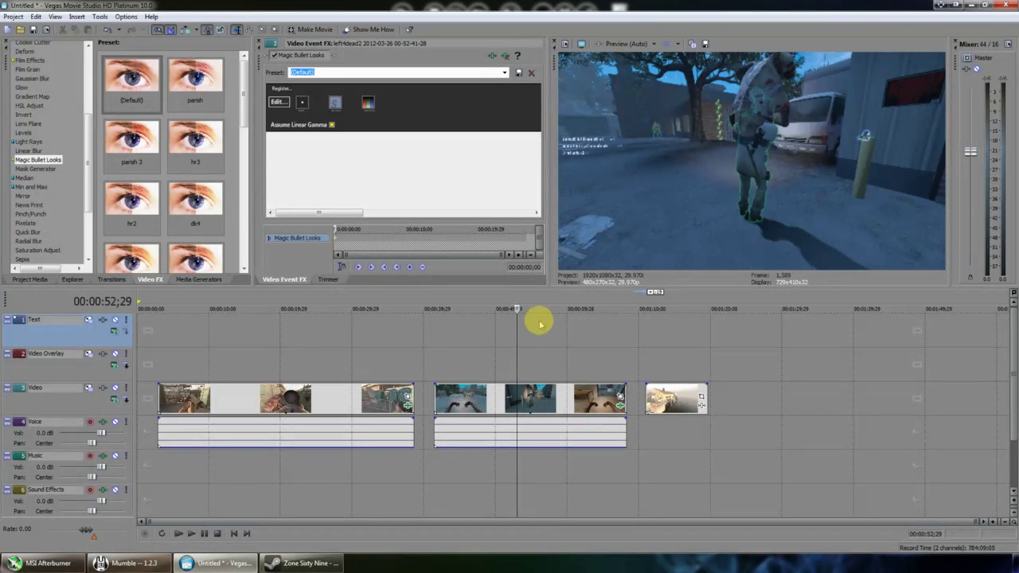
click(557, 307)
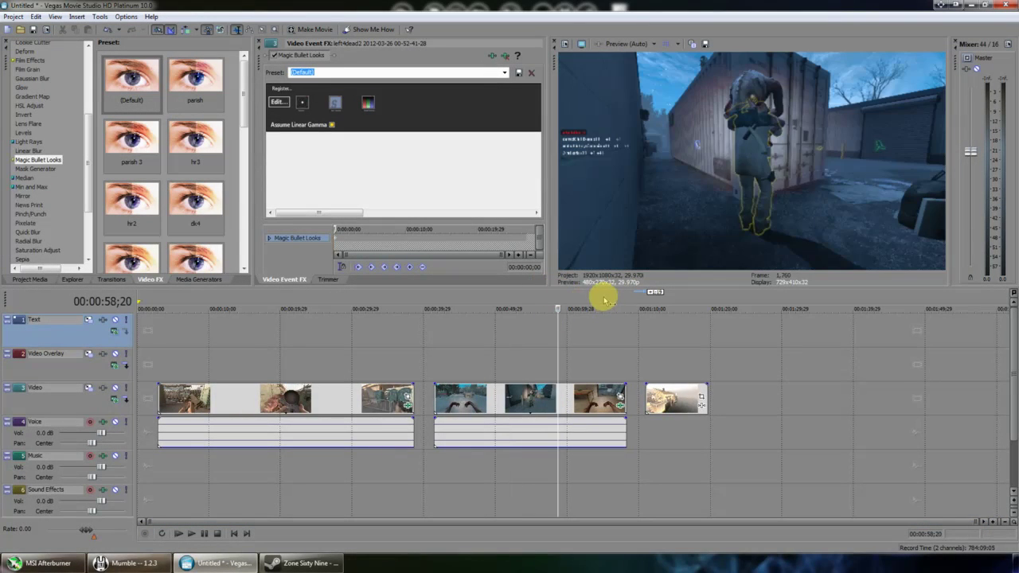
click(604, 302)
click(480, 300)
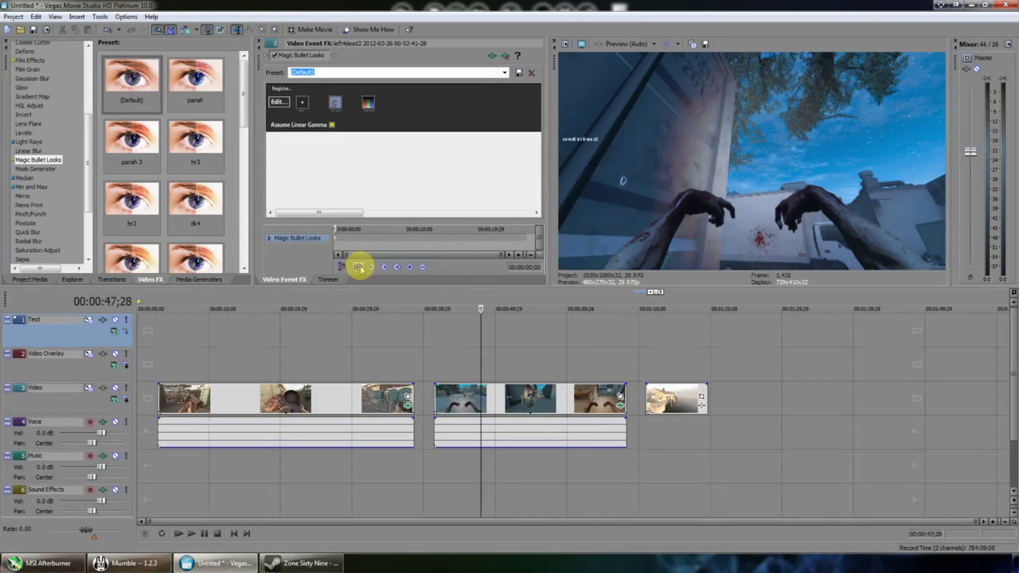
click(672, 350)
click(657, 302)
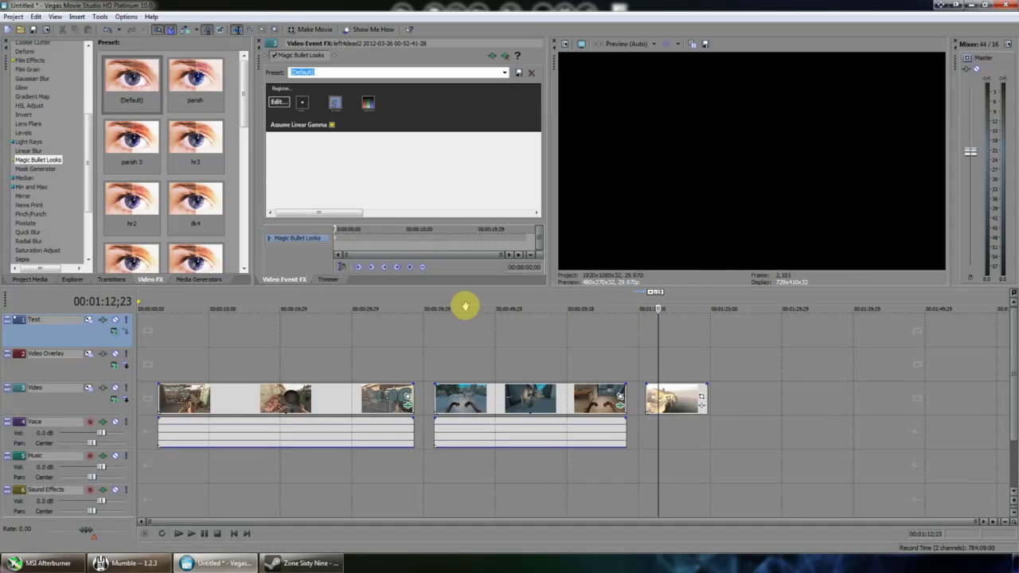
click(319, 306)
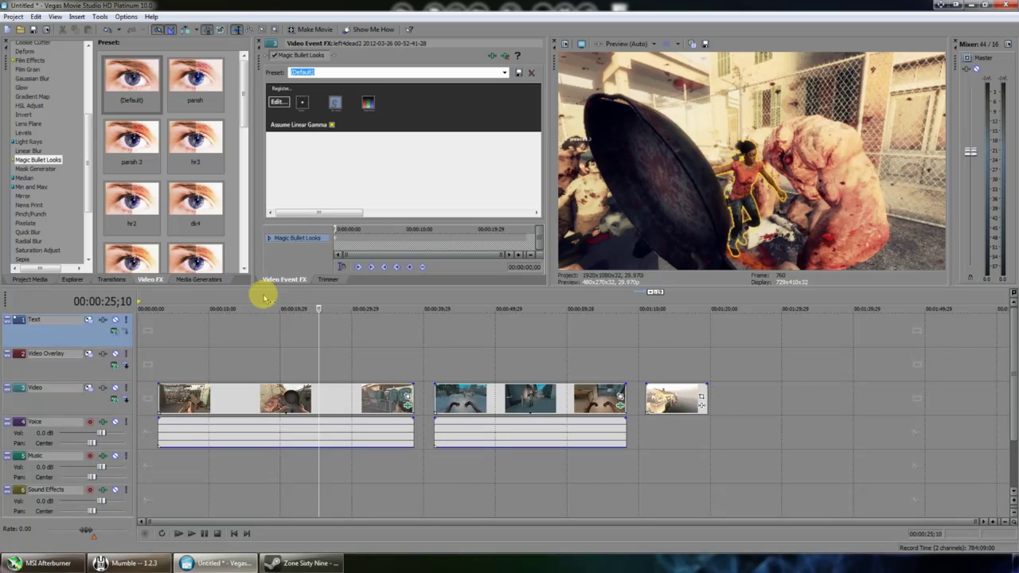
Step: Save the current Magic Bullet Looks grade as preset 'test' and select its thumbnail in the list
click(336, 301)
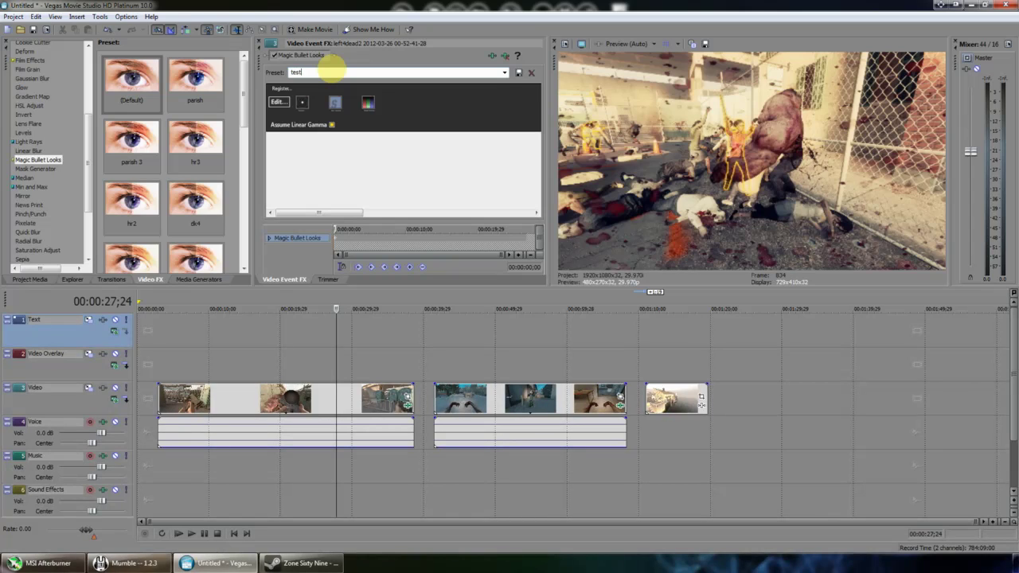
click(518, 72)
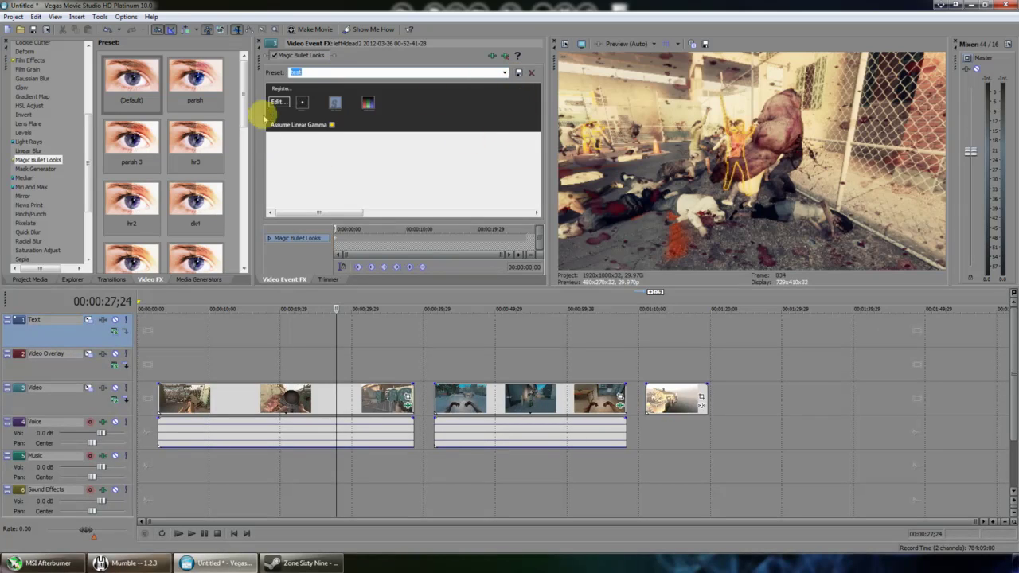
scroll(240, 134, down, 2)
drag(241, 133, 246, 183)
click(195, 203)
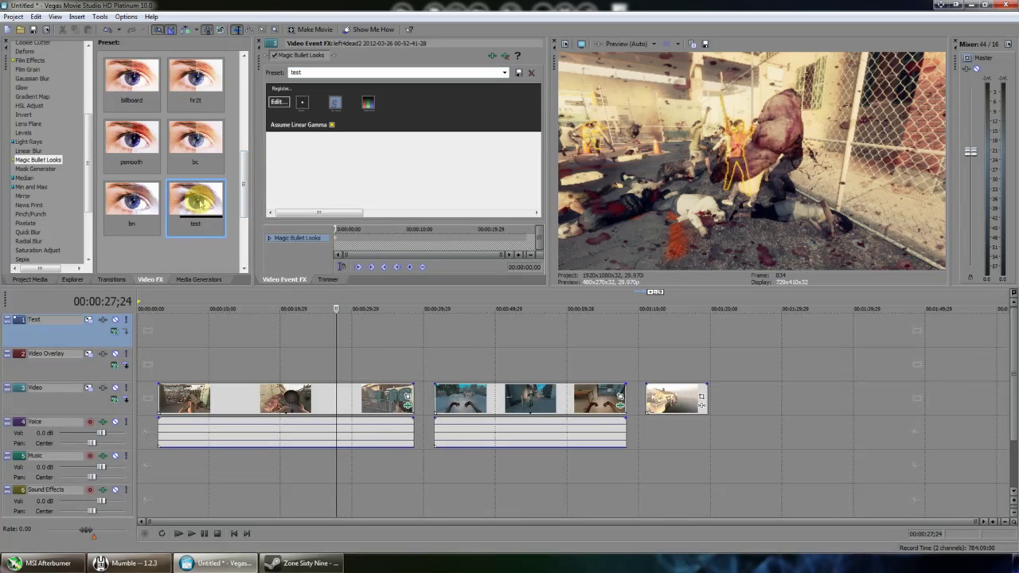
Step: Drop the test preset on the last clip, then check frames at 1:15, 00:00:50;05 and 00:00:27;10
drag(195, 204, 673, 396)
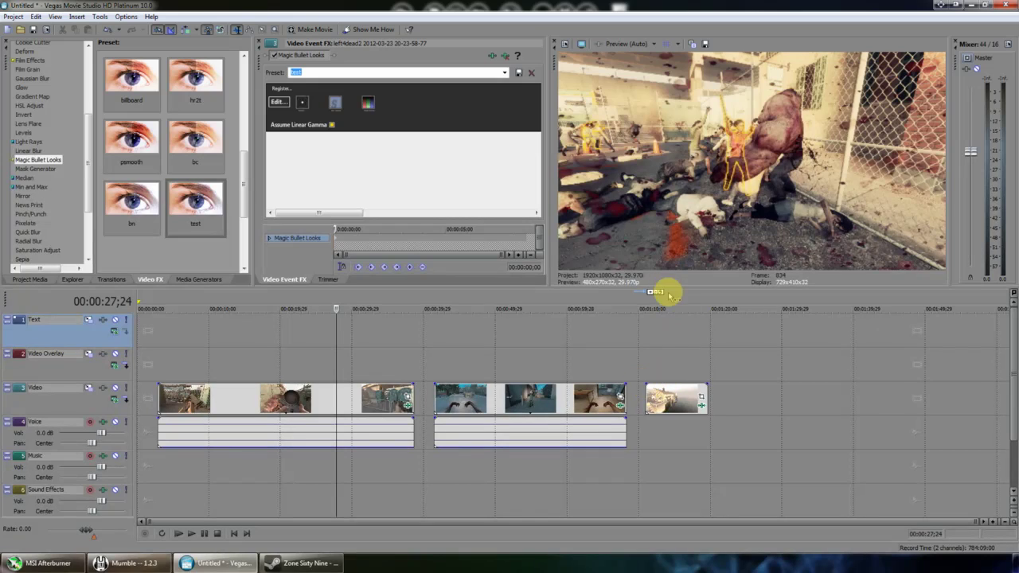
click(669, 294)
click(672, 397)
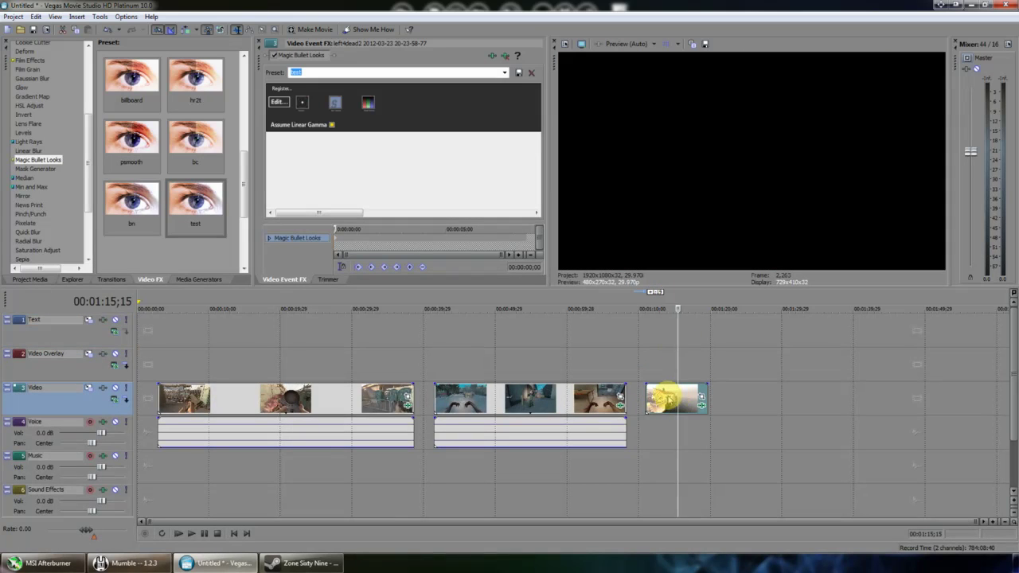
drag(666, 309, 652, 312)
click(496, 301)
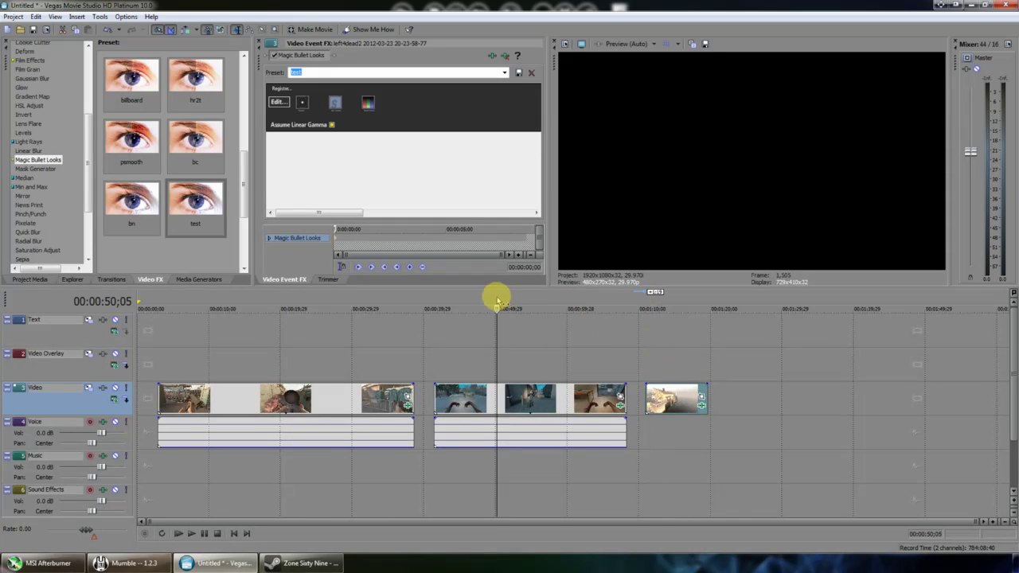
click(335, 301)
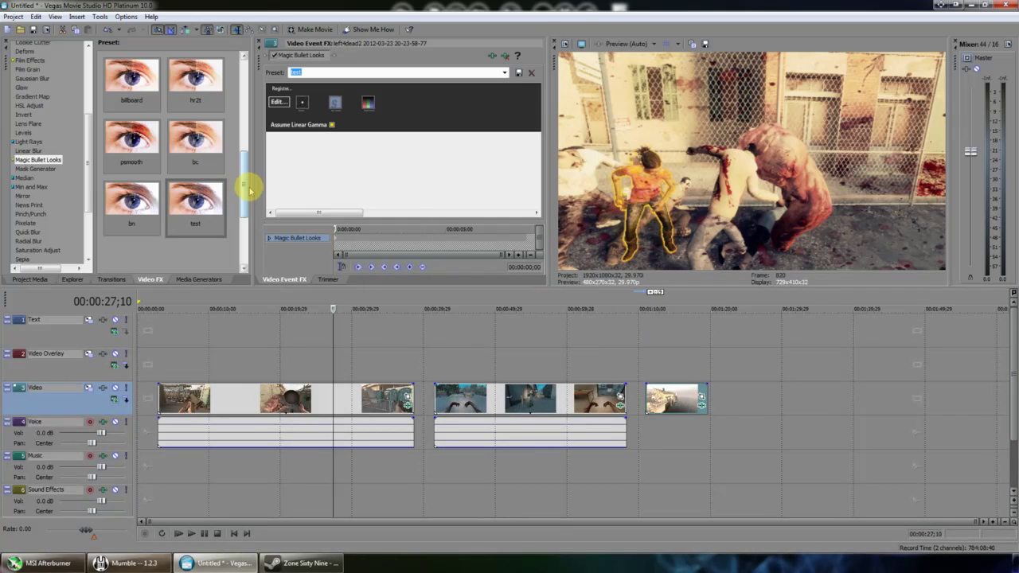
drag(245, 185, 247, 82)
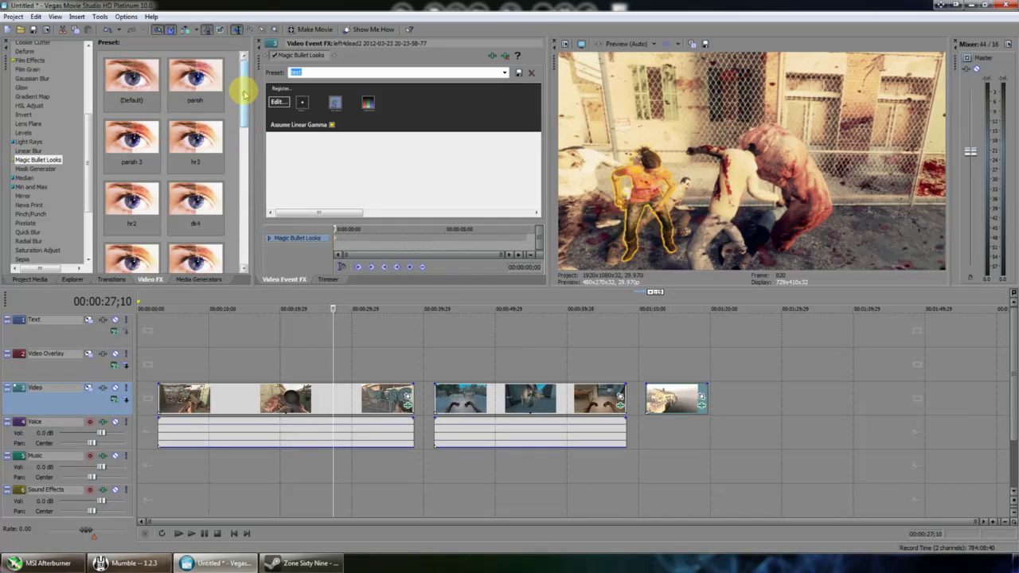